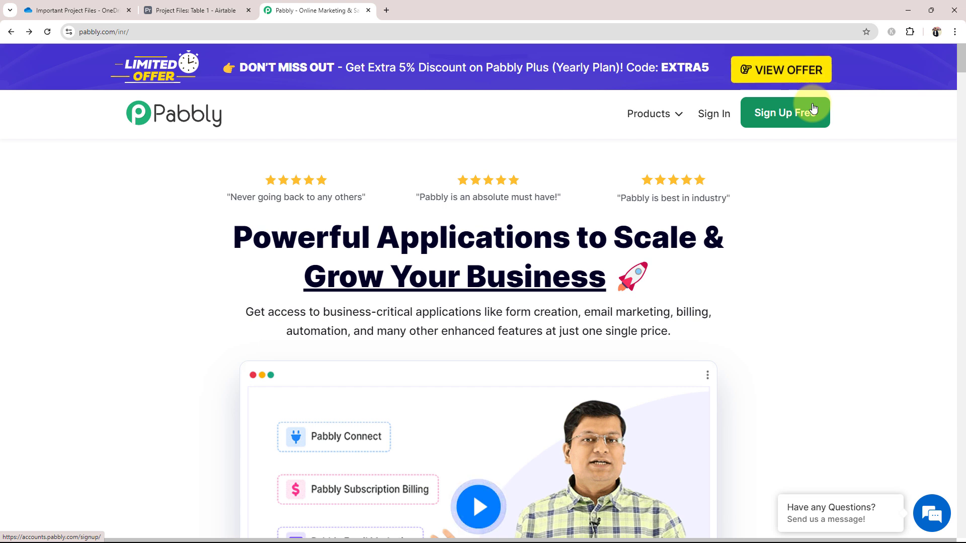
- Sign in to Pabbly and access the Pabbly Connect application
{"action": "left_click", "coordinate": [724, 125]}
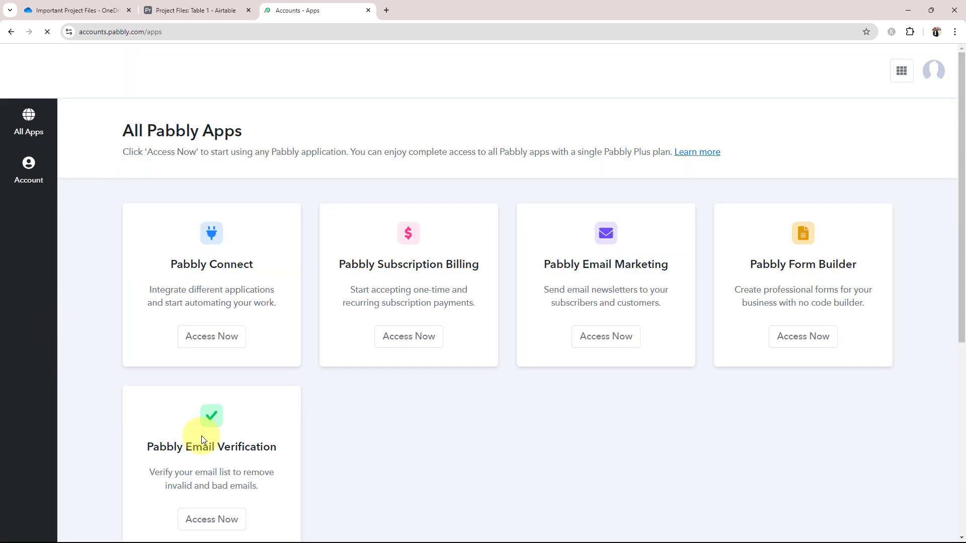
{"action": "left_click_drag", "start_coordinate": [161, 262], "coordinate": [304, 270]}
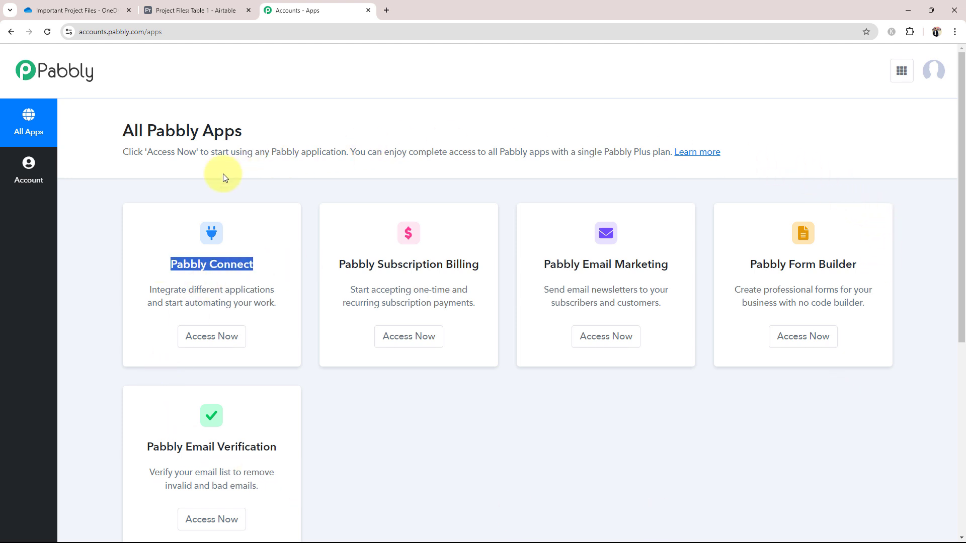
{"action": "left_click", "coordinate": [443, 461]}
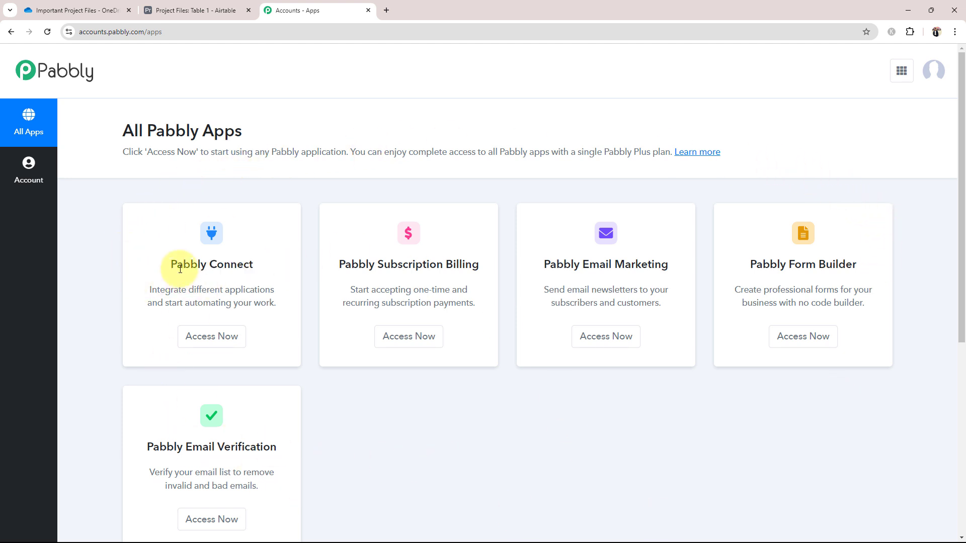
{"action": "left_click_drag", "start_coordinate": [168, 262], "coordinate": [278, 274]}
{"action": "left_click", "coordinate": [205, 334]}
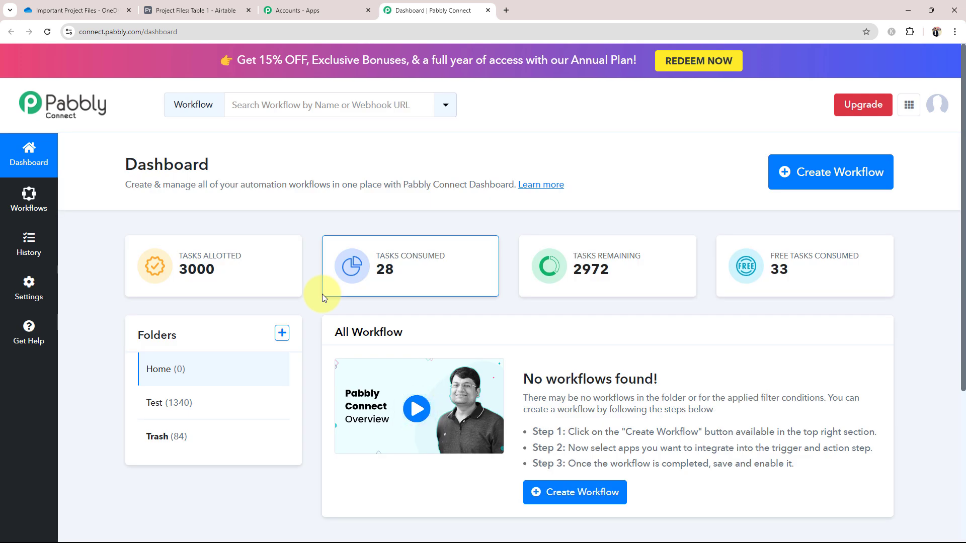
- Create a workflow named "Transfer Files from OneDrive to Airtable using Pabbly Connect" in the Home folder
{"action": "left_click", "coordinate": [842, 187]}
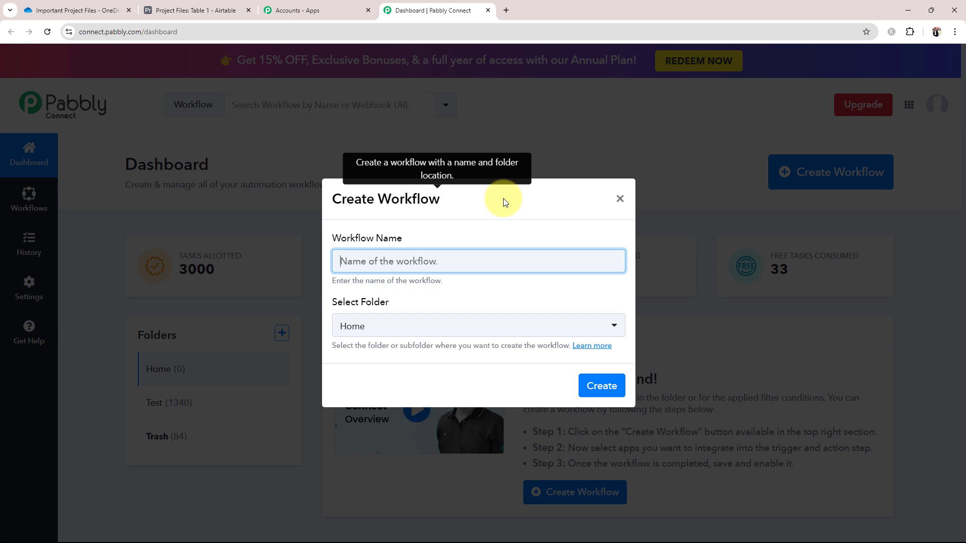
{"action": "type", "text": "Transfer Files from OneDrive to Airtable using Pabbly Connect"}
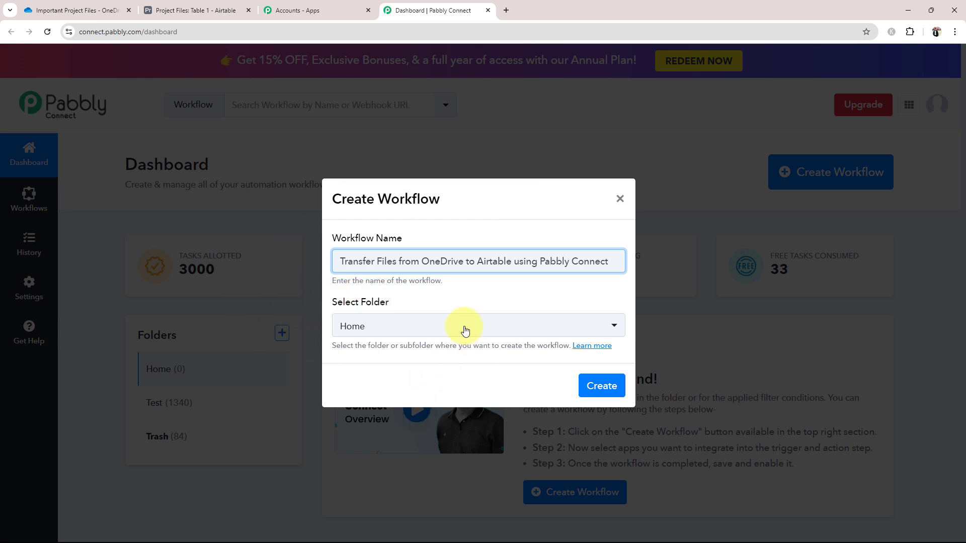
{"action": "left_click", "coordinate": [399, 328]}
{"action": "left_click", "coordinate": [371, 389]}
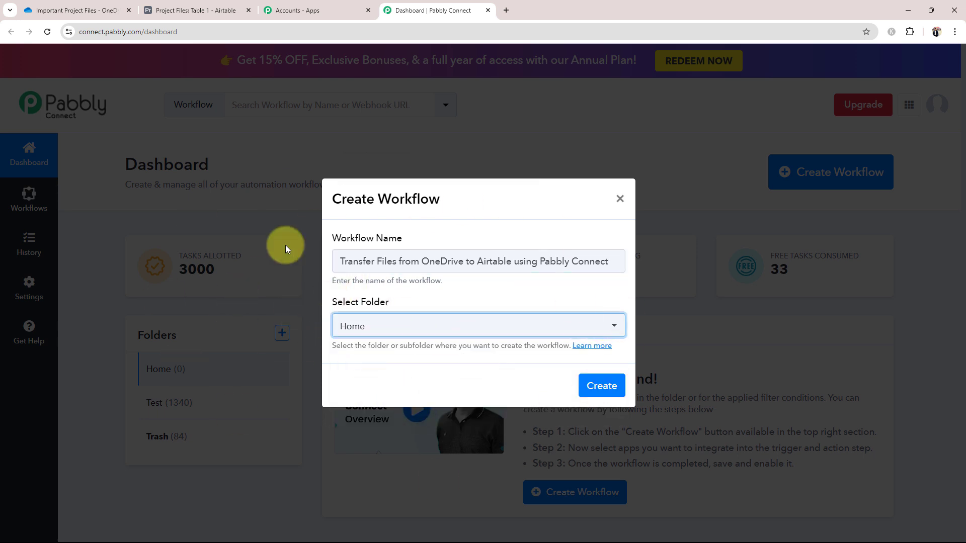
{"action": "left_click", "coordinate": [600, 385]}
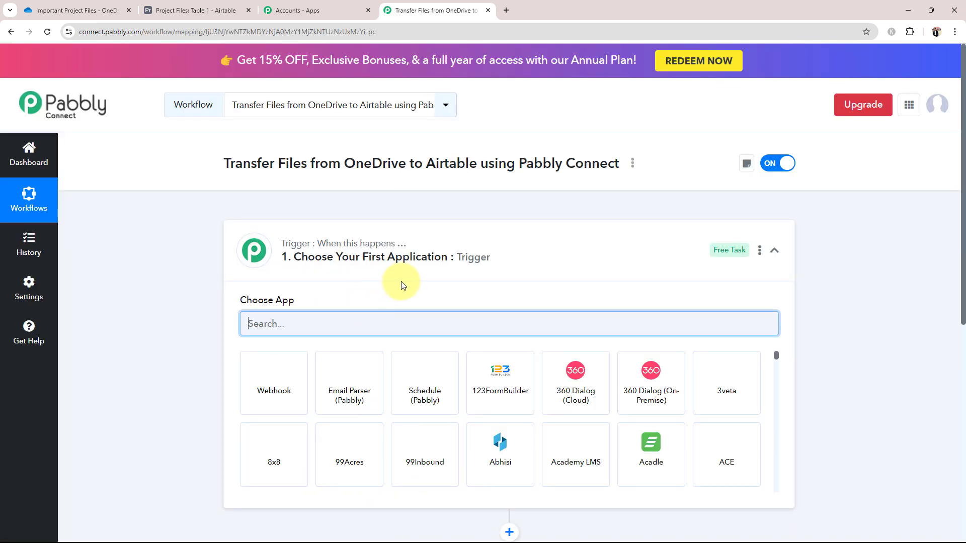
- Examine the workflow's trigger and action steps, the Important Project Files folder in OneDrive and the Project Files table in Airtable
{"action": "left_click", "coordinate": [433, 246]}
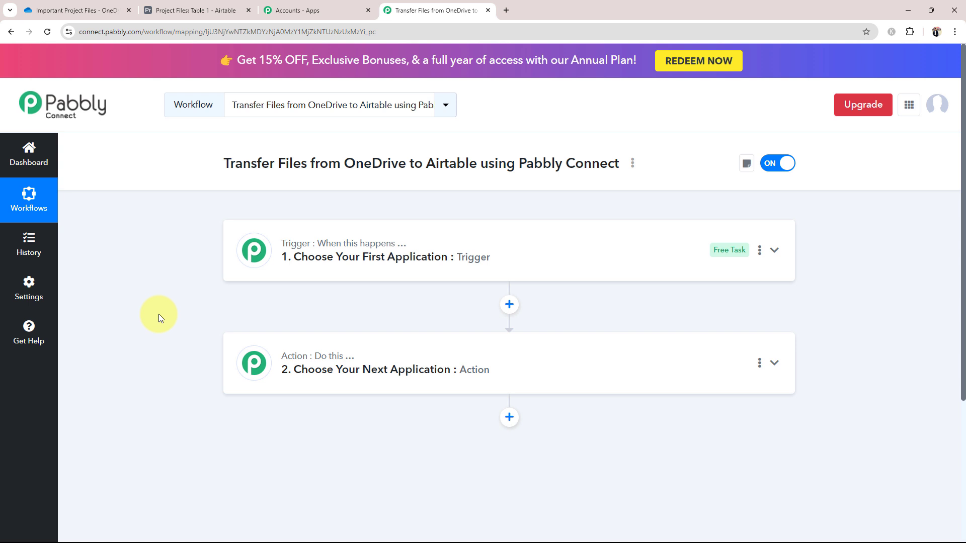
{"action": "mouse_move", "coordinate": [292, 357]}
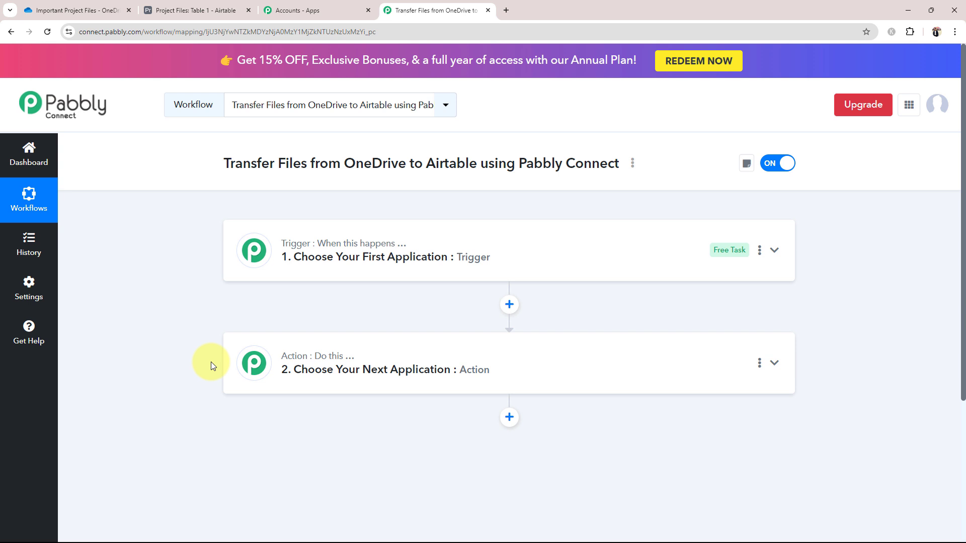
{"action": "left_click", "coordinate": [75, 10]}
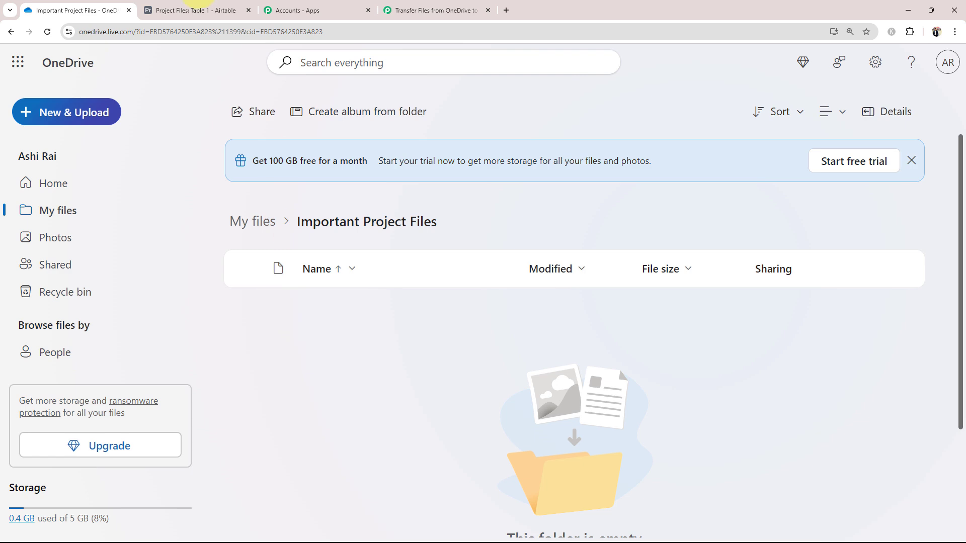
{"action": "left_click", "coordinate": [191, 10]}
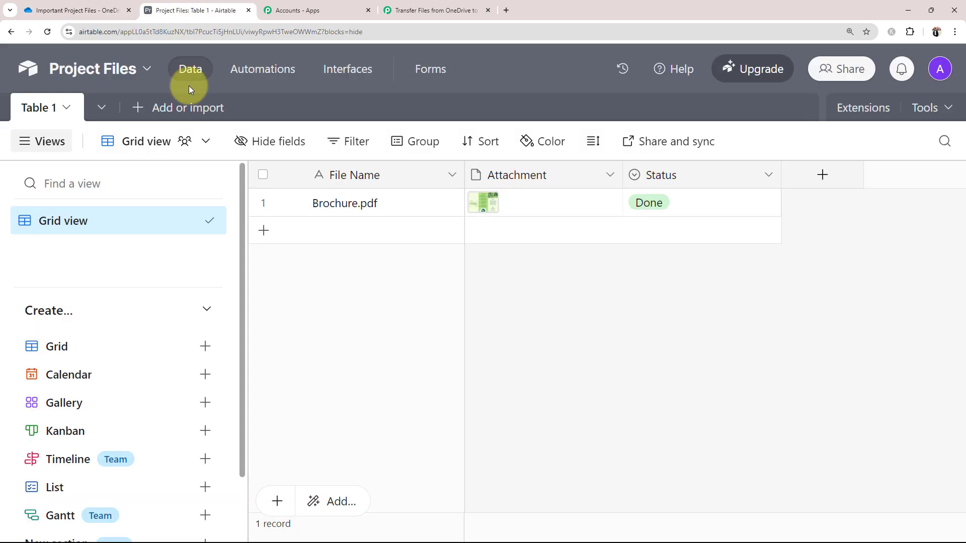
{"action": "left_click", "coordinate": [432, 7]}
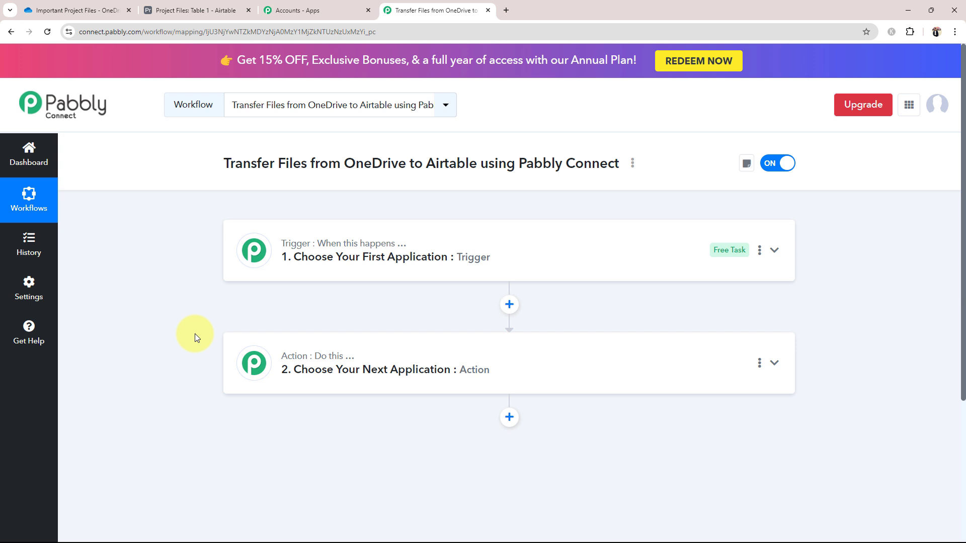
{"action": "left_click", "coordinate": [116, 5]}
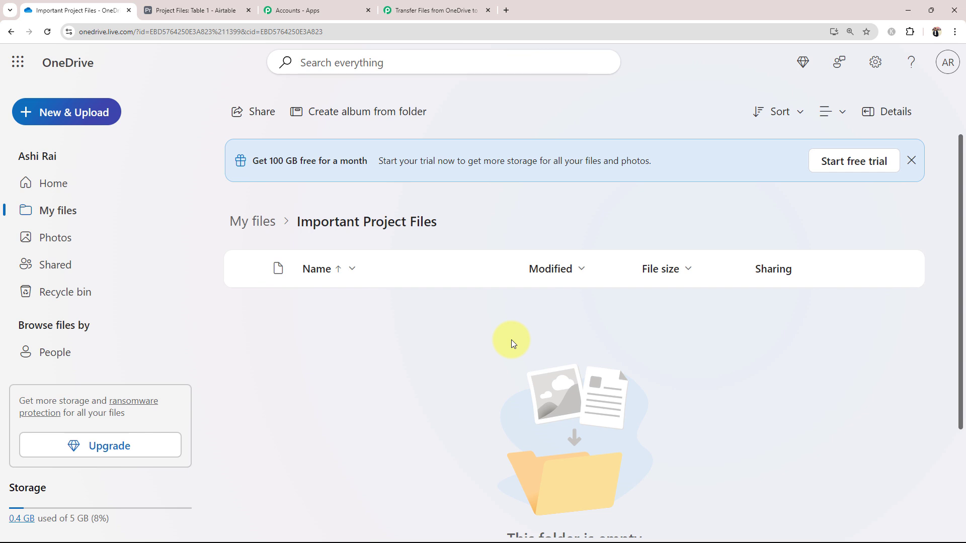
{"action": "left_click", "coordinate": [216, 8]}
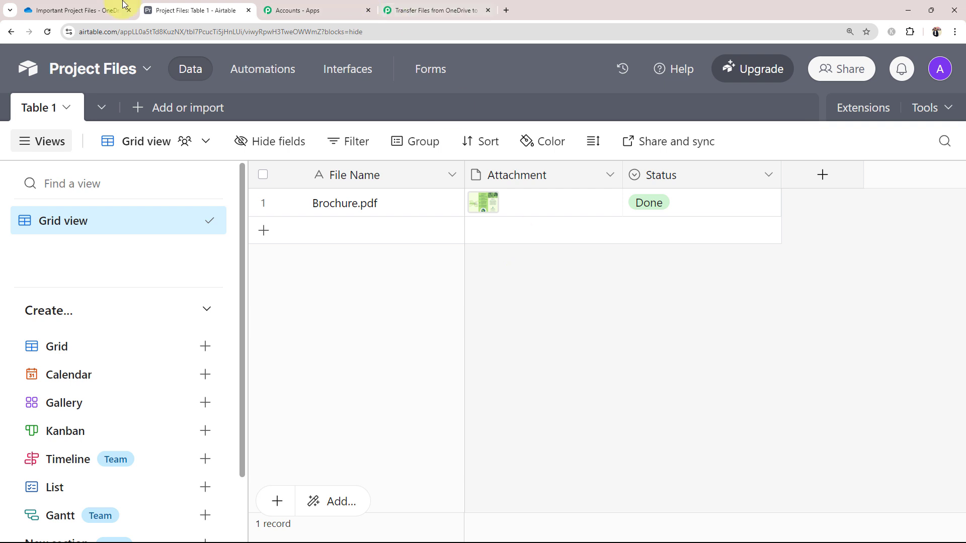
{"action": "left_click", "coordinate": [75, 10]}
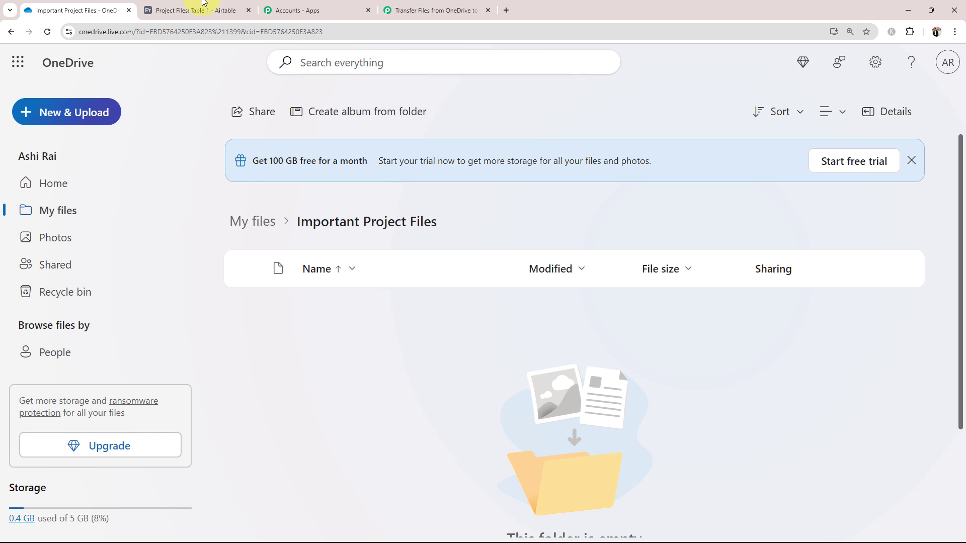
{"action": "left_click", "coordinate": [189, 7]}
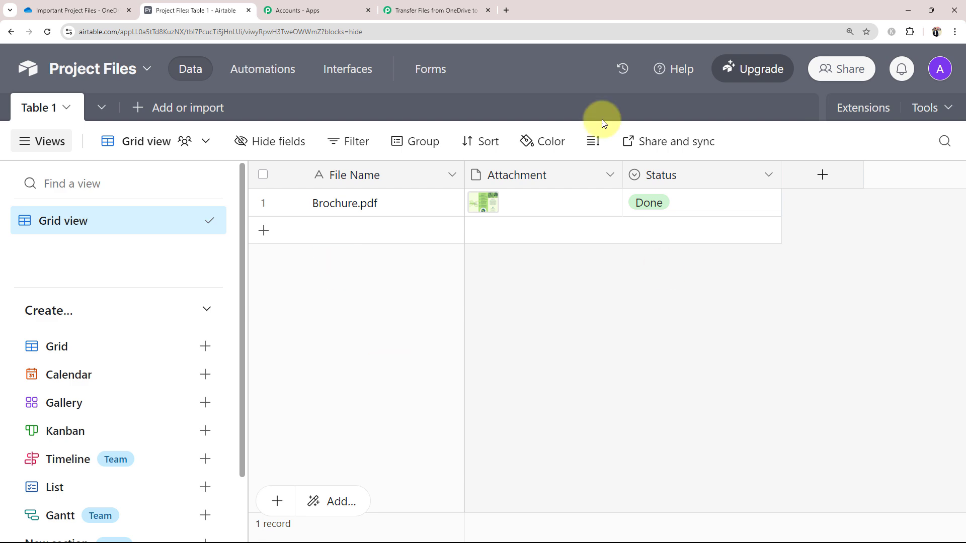
- Back in the Pabbly Connect workflow, set the trigger app to Microsoft OneDrive with the New File event
{"action": "left_click", "coordinate": [436, 10]}
{"action": "left_click", "coordinate": [315, 257]}
{"action": "left_click", "coordinate": [273, 318]}
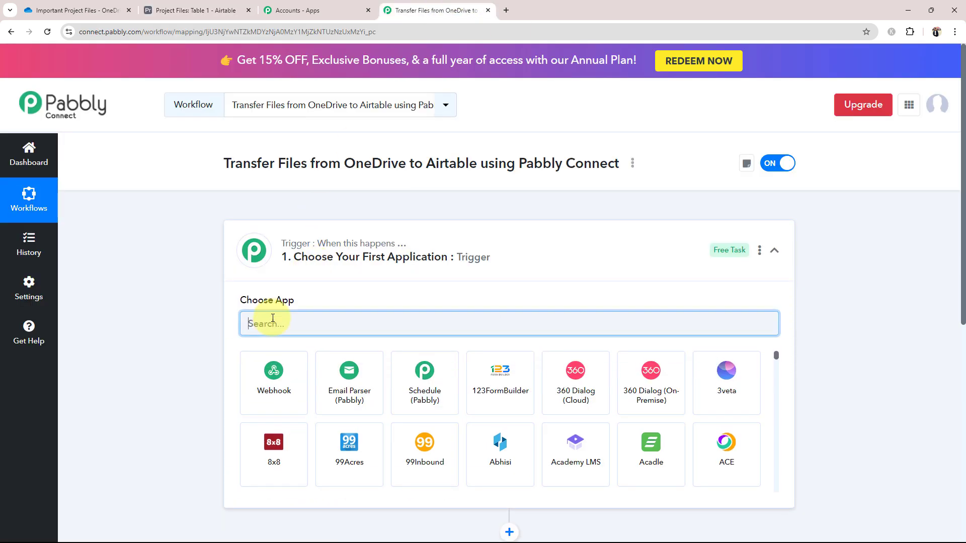
{"action": "type", "text": "On"}
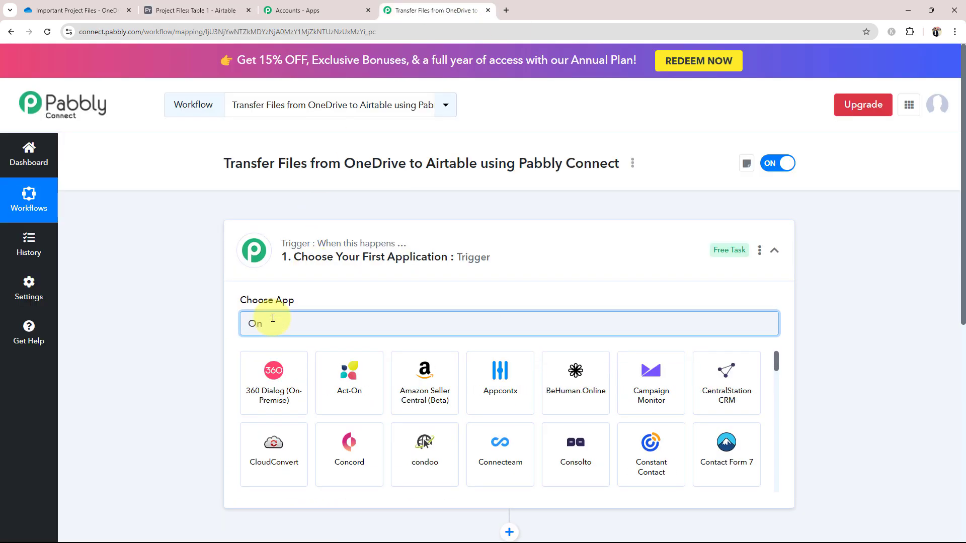
{"action": "type", "text": "edri"}
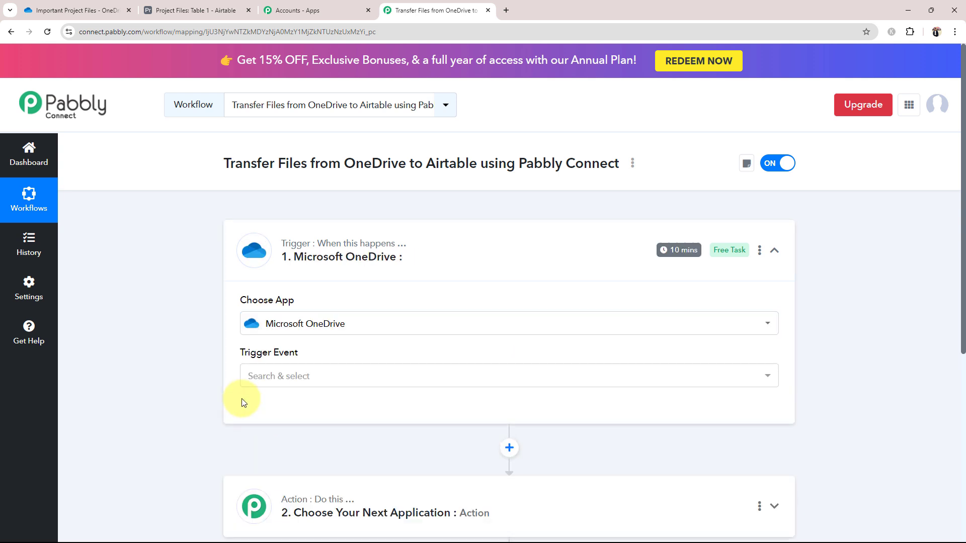
{"action": "left_click", "coordinate": [296, 383]}
{"action": "left_click", "coordinate": [299, 425]}
{"action": "left_click", "coordinate": [272, 377]}
{"action": "left_click", "coordinate": [265, 435]}
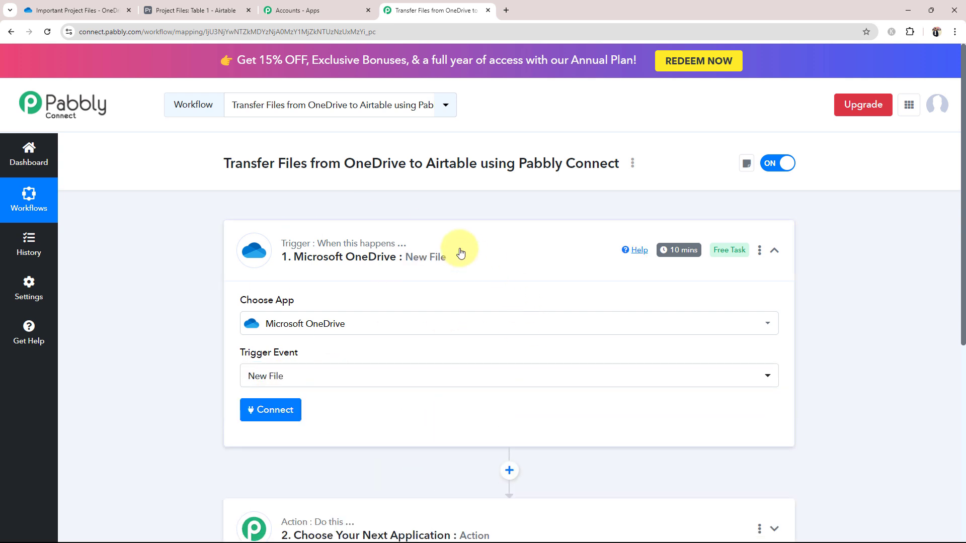
{"action": "left_click", "coordinate": [75, 9]}
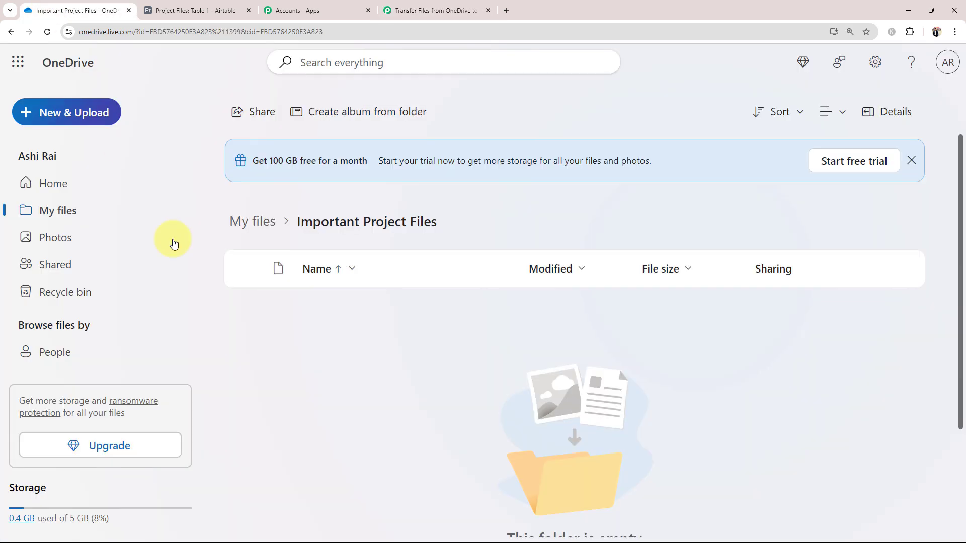
{"action": "left_click", "coordinate": [416, 7]}
- Set the workflow's action app to Airtable with the Create Record event and collapse the action step
{"action": "left_click", "coordinate": [280, 272]}
{"action": "left_click", "coordinate": [391, 378]}
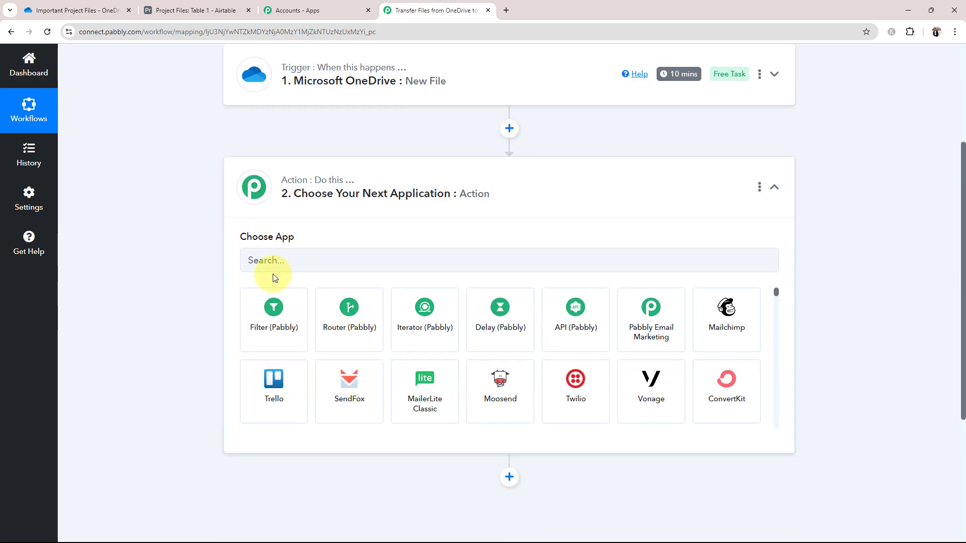
{"action": "left_click", "coordinate": [276, 259]}
{"action": "type", "text": "Ai"}
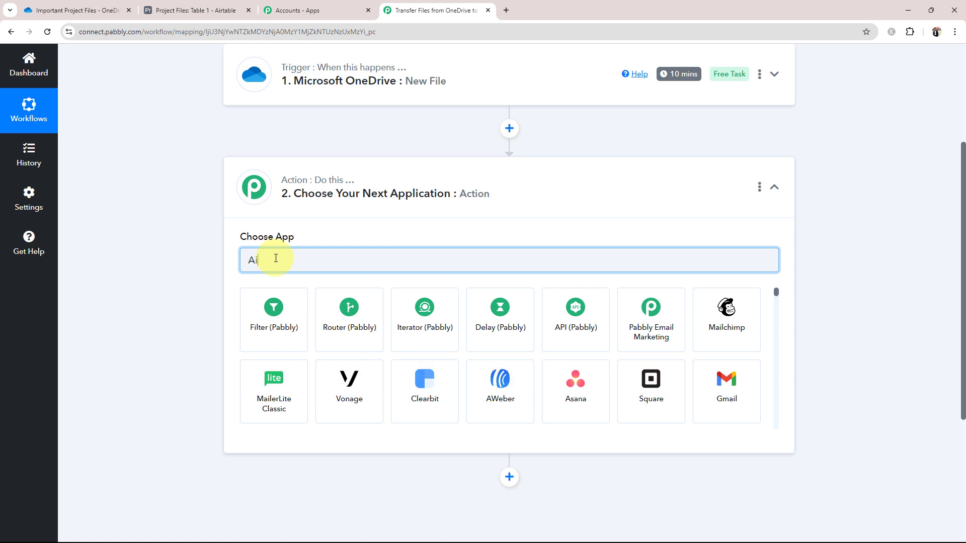
{"action": "type", "text": "rtable"}
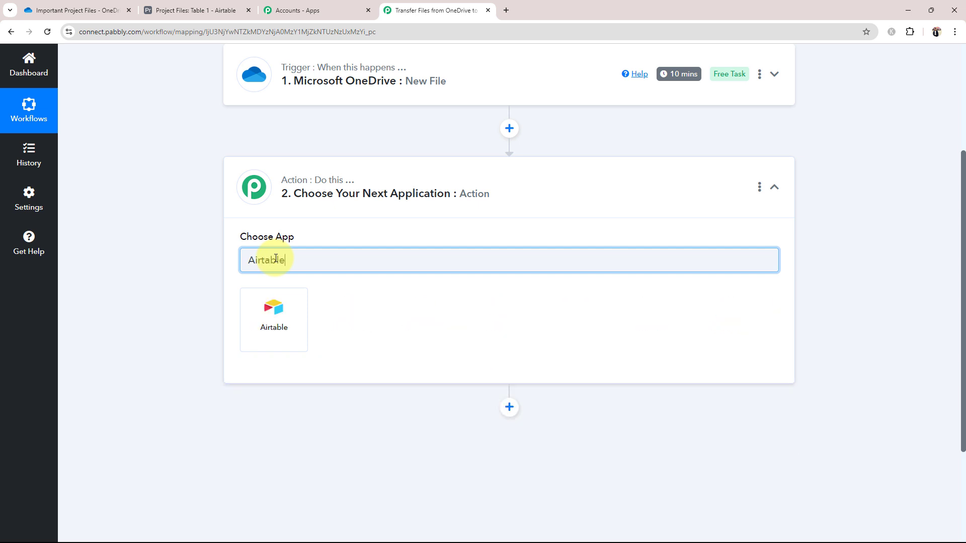
{"action": "left_click", "coordinate": [275, 314]}
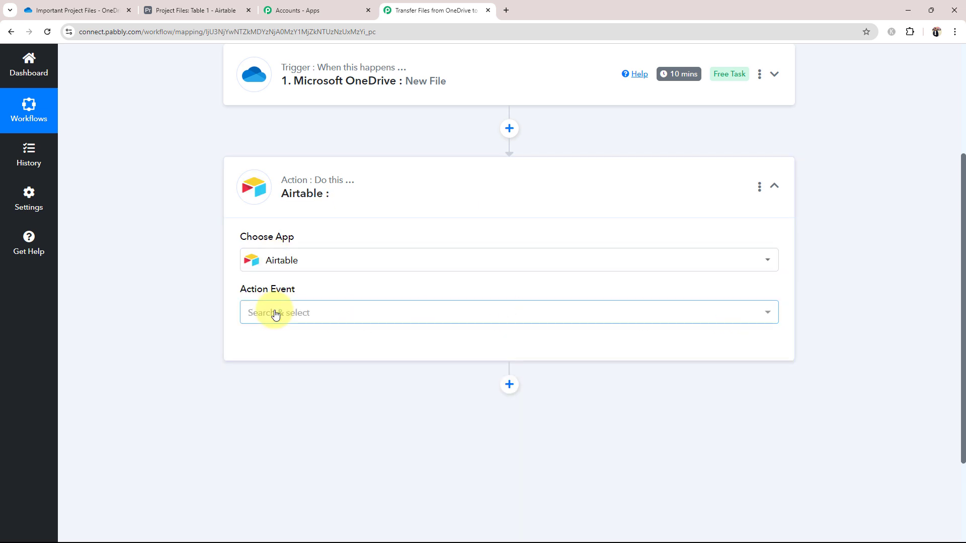
{"action": "left_click", "coordinate": [276, 313]}
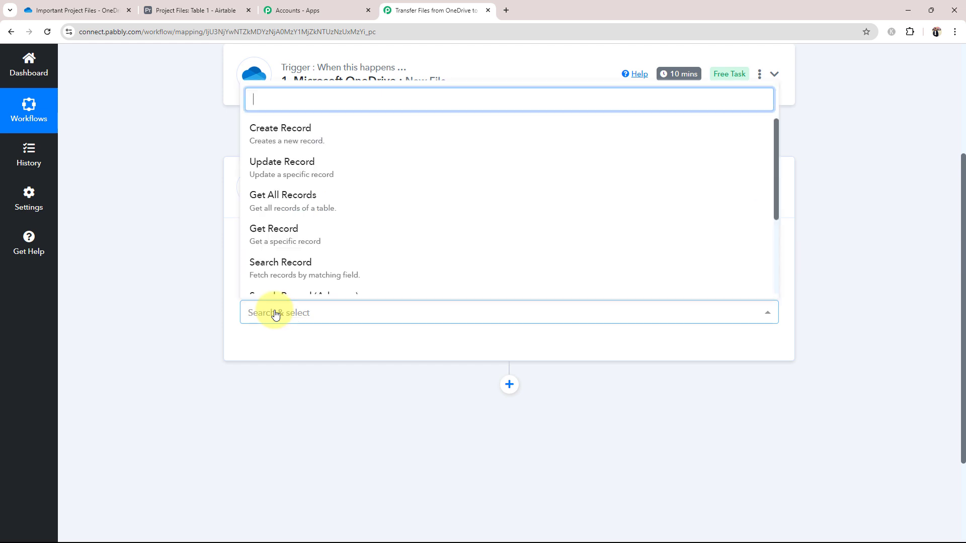
{"action": "left_click", "coordinate": [267, 143]}
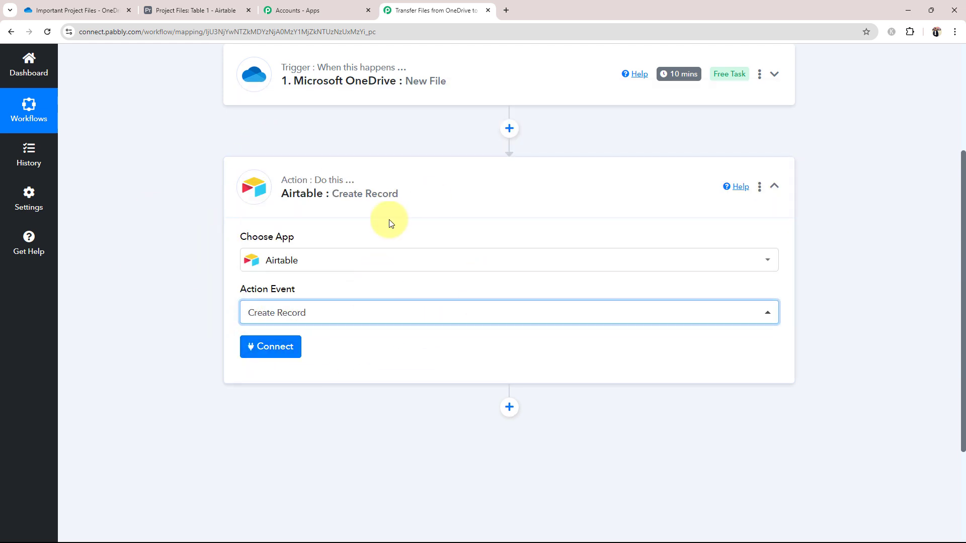
{"action": "left_click", "coordinate": [388, 173]}
{"action": "scroll", "coordinate": [281, 346], "scroll_direction": "up", "scroll_amount": 4}
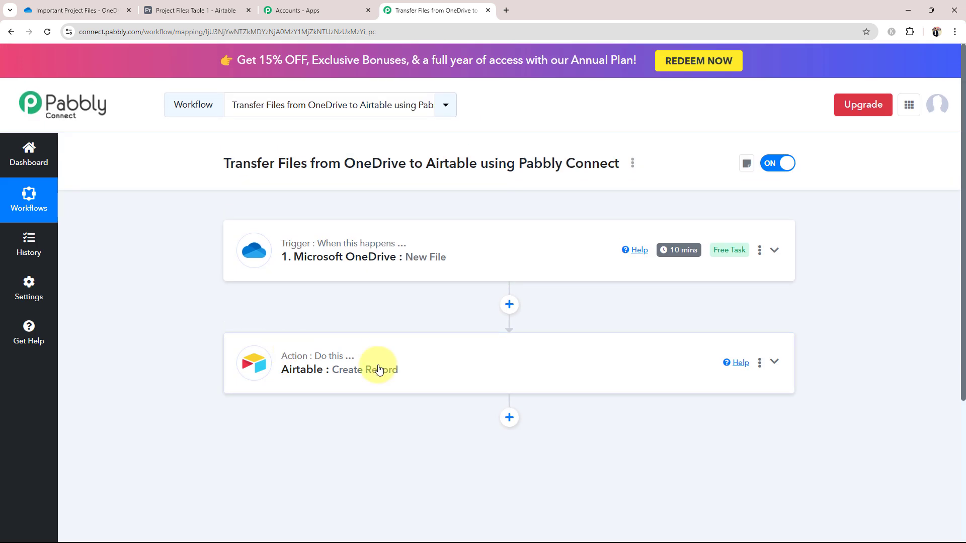
- Connect the trigger to Microsoft OneDrive through a new connection named Microsoft OneDrive #39 and accept the requested Microsoft permissions
{"action": "left_click", "coordinate": [401, 268]}
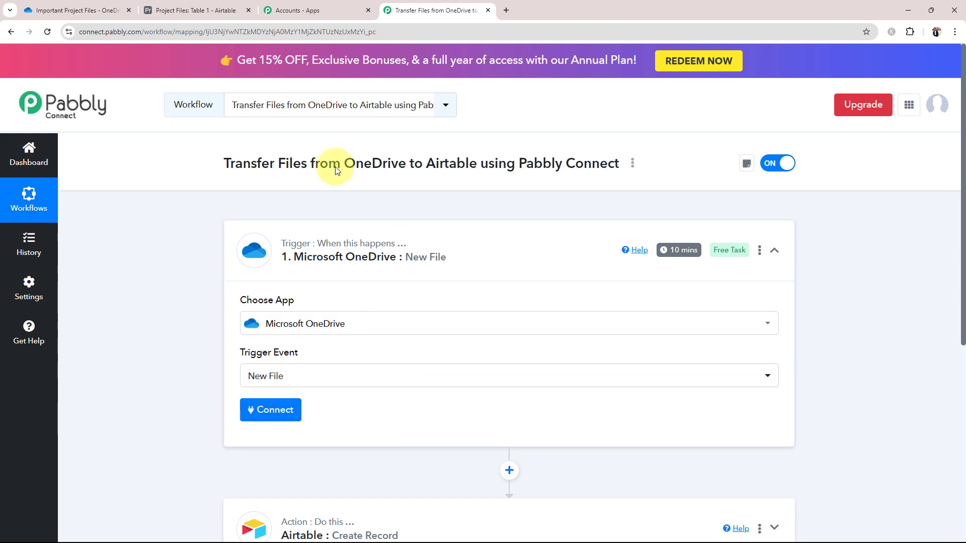
{"action": "left_click", "coordinate": [295, 417]}
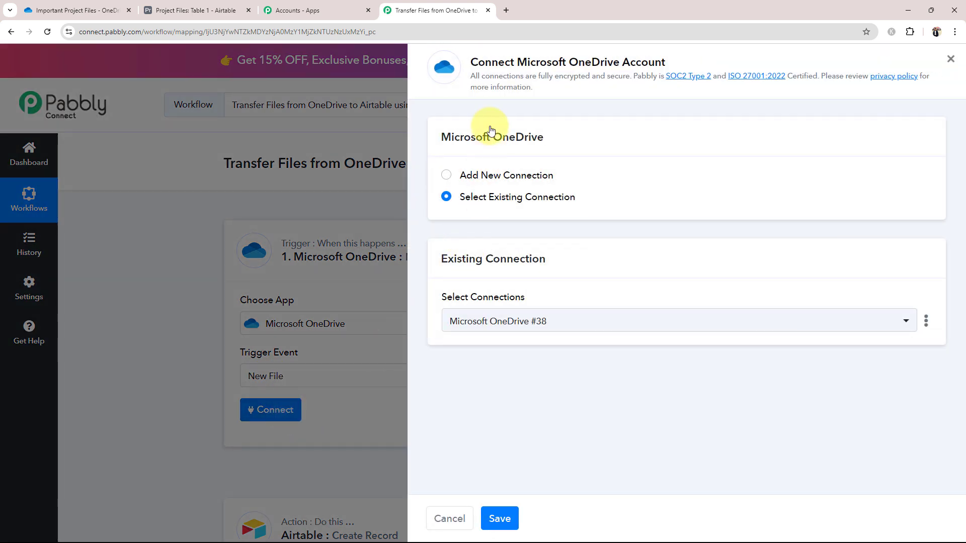
{"action": "left_click", "coordinate": [447, 175]}
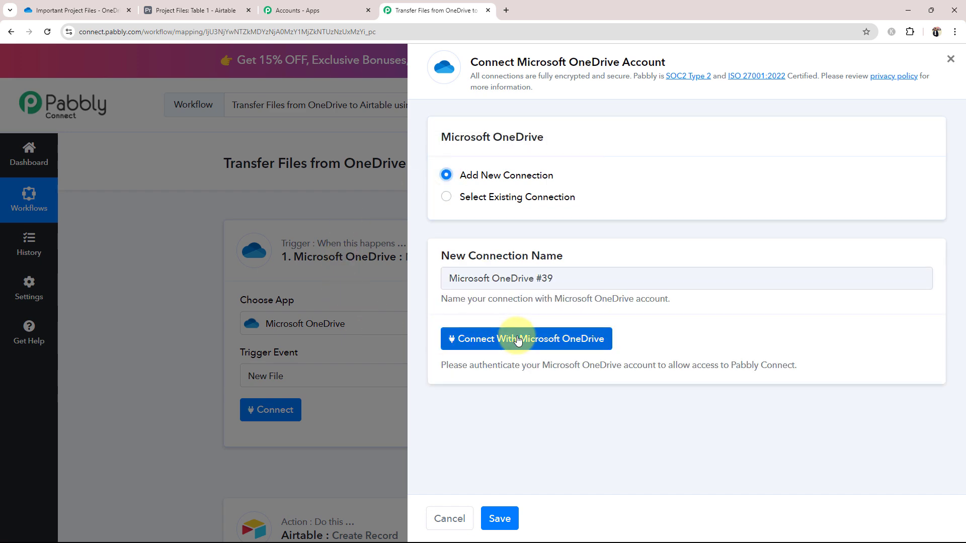
{"action": "left_click", "coordinate": [490, 339]}
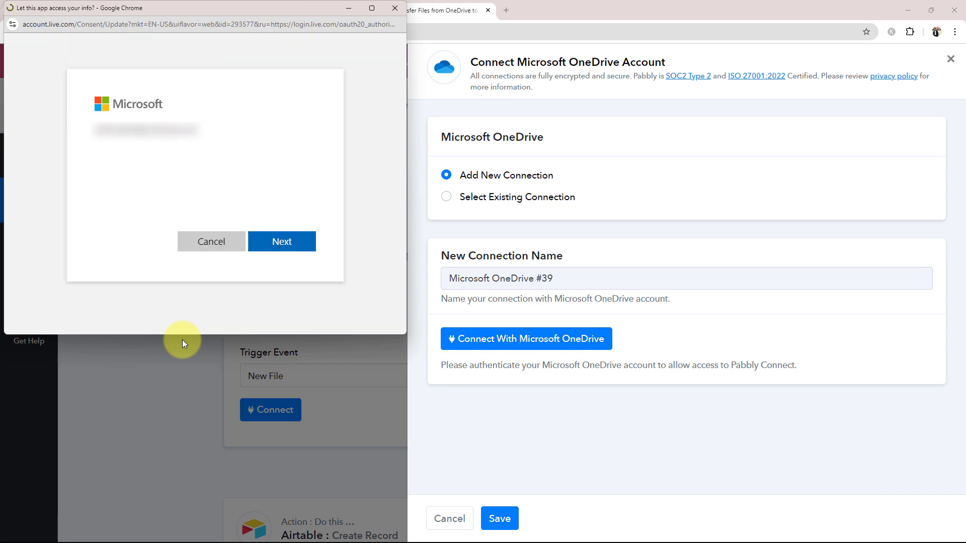
{"action": "scroll", "coordinate": [182, 340], "scroll_direction": "down", "scroll_amount": 13}
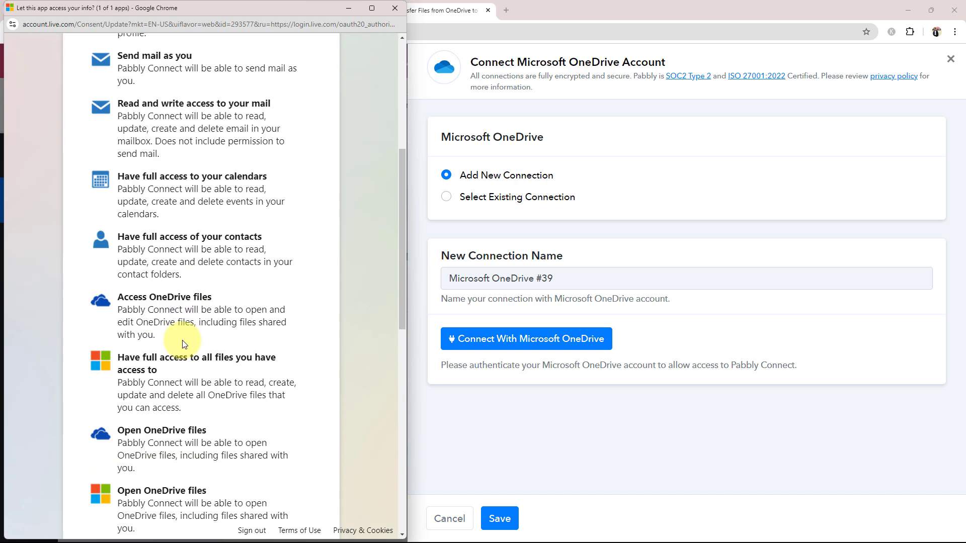
{"action": "scroll", "coordinate": [226, 373], "scroll_direction": "down", "scroll_amount": 3}
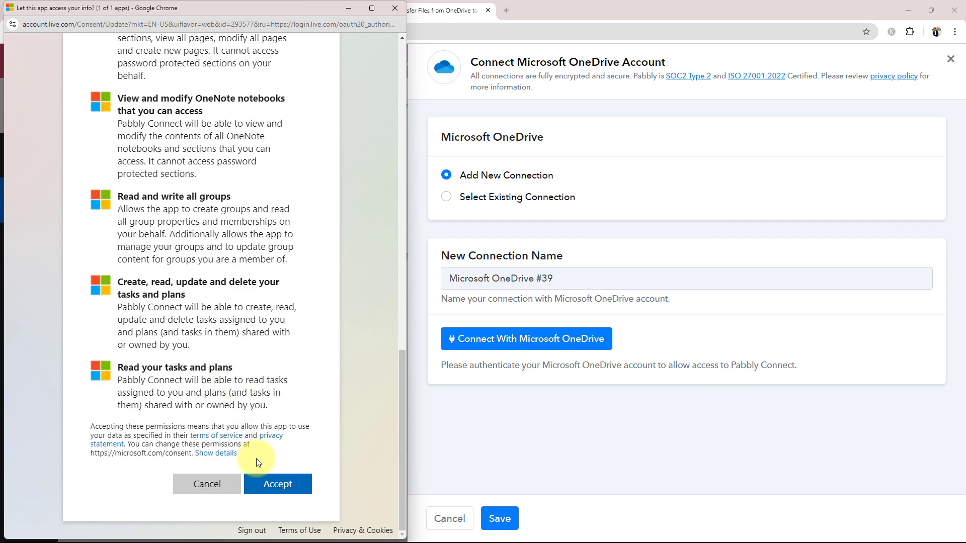
{"action": "left_click", "coordinate": [277, 483]}
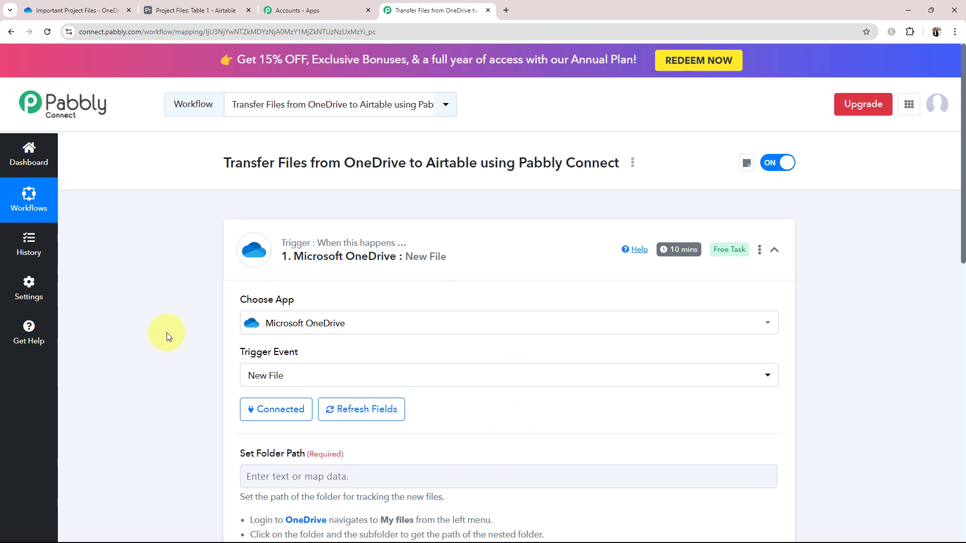
- Read the Set Folder Path instructions of the OneDrive trigger, including the example for nested folders
{"action": "scroll", "coordinate": [168, 332], "scroll_direction": "down", "scroll_amount": 4}
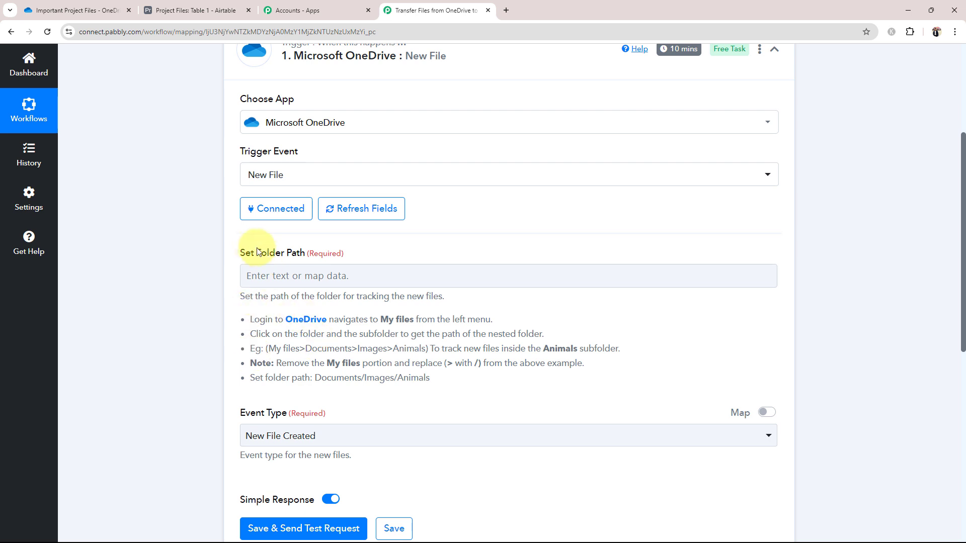
{"action": "left_click_drag", "start_coordinate": [230, 253], "coordinate": [370, 253]}
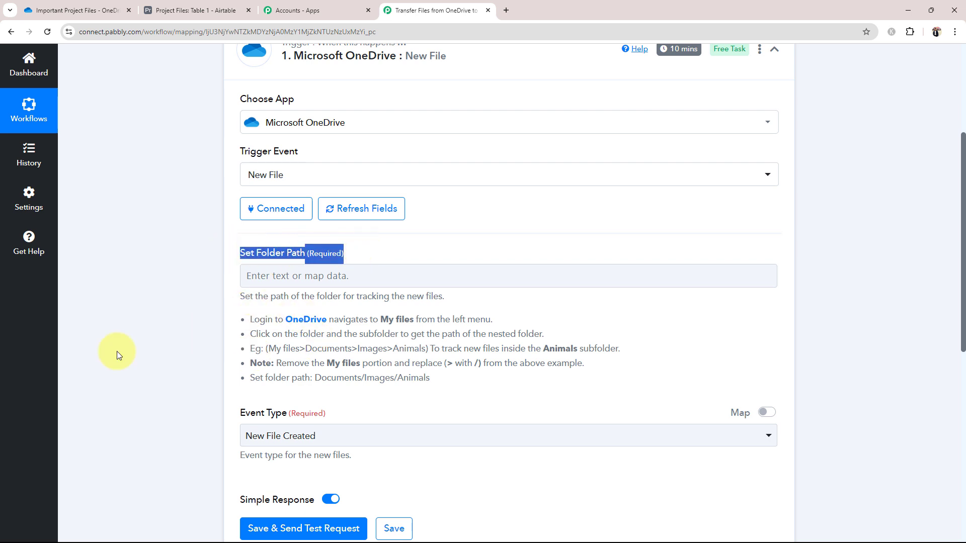
{"action": "left_click", "coordinate": [102, 355]}
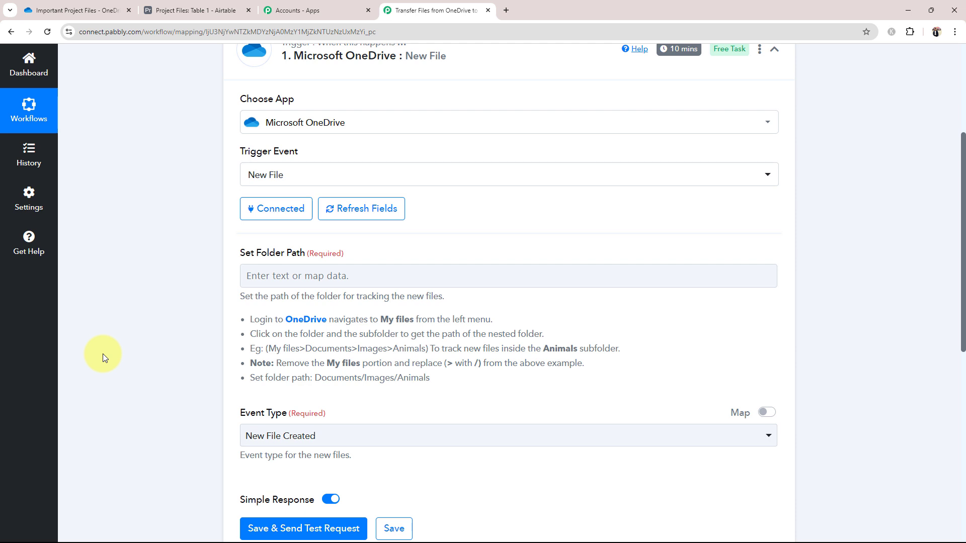
{"action": "left_click_drag", "start_coordinate": [241, 308], "coordinate": [469, 379]}
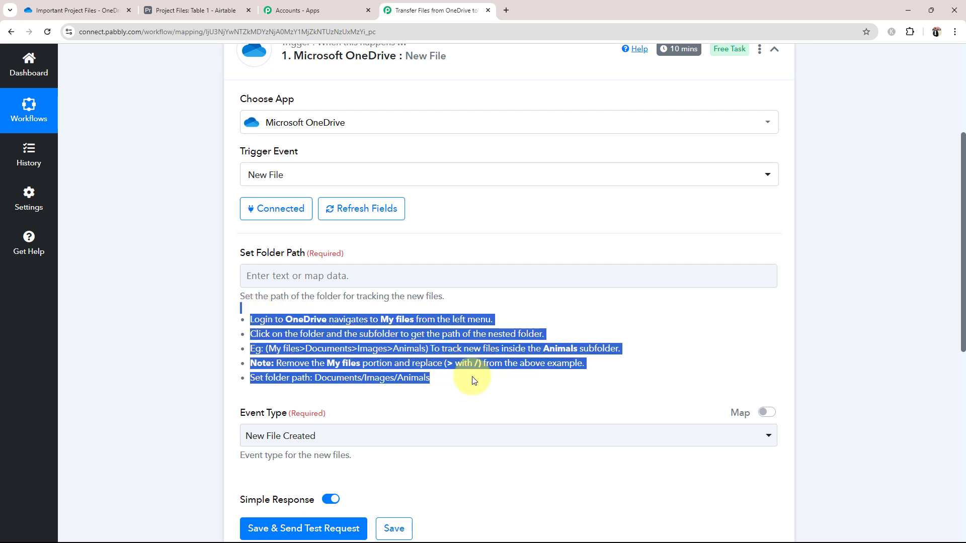
{"action": "left_click", "coordinate": [496, 392]}
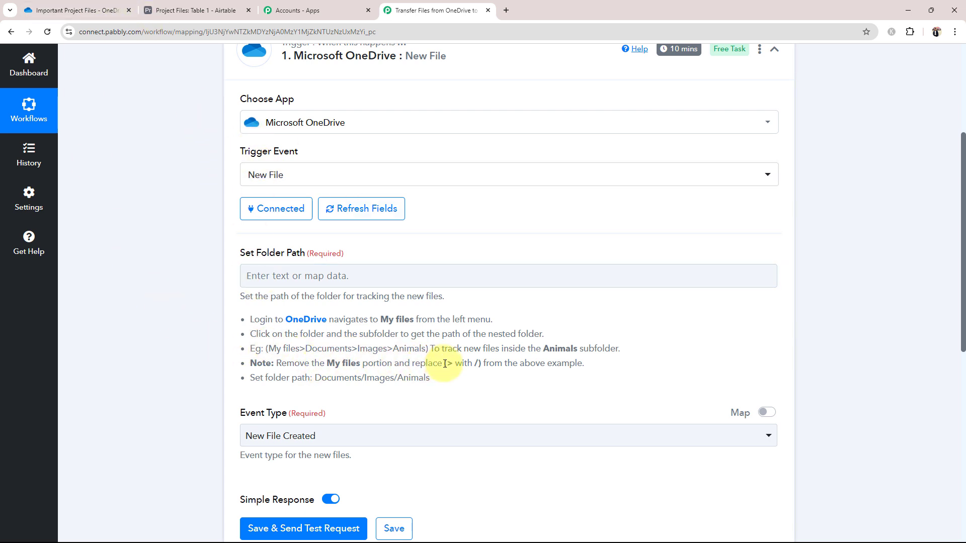
{"action": "left_click", "coordinate": [255, 278]}
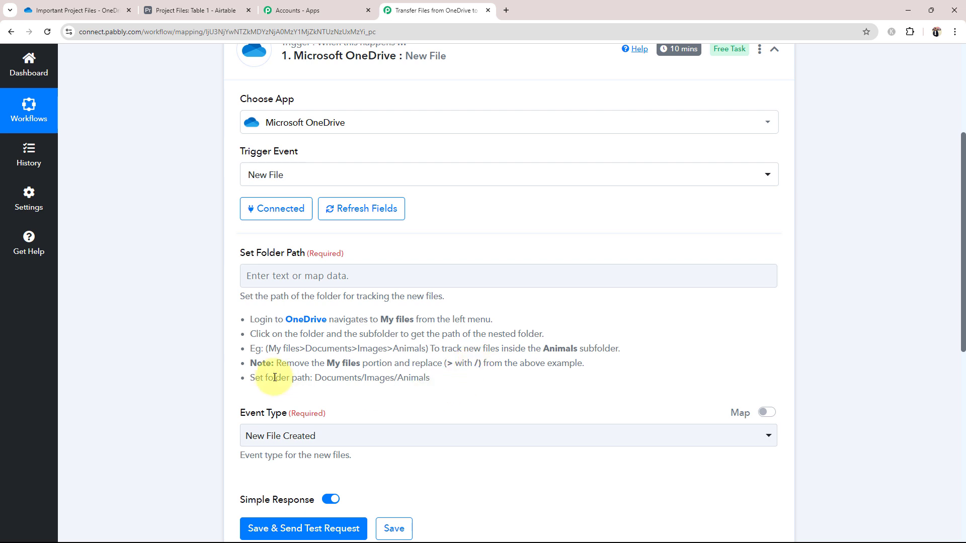
{"action": "left_click_drag", "start_coordinate": [310, 378], "coordinate": [456, 374]}
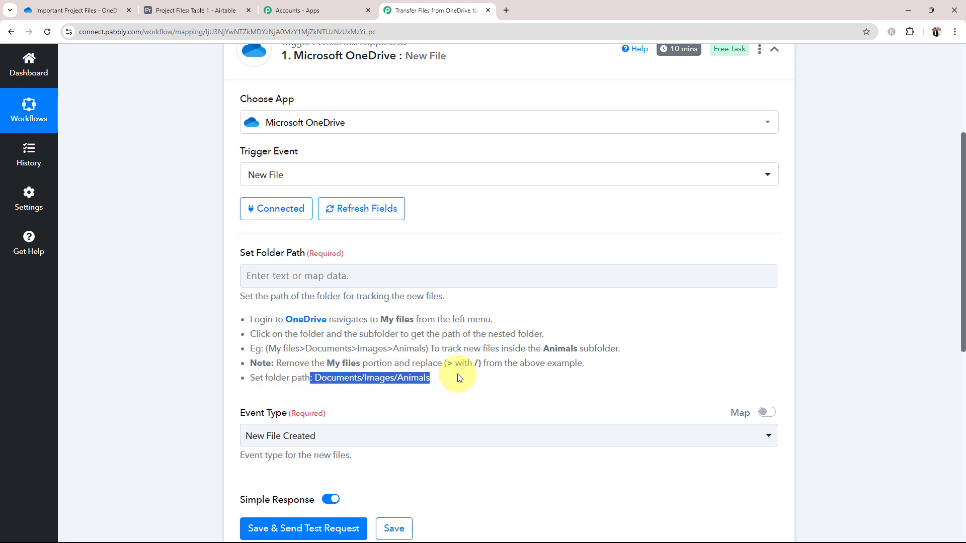
{"action": "left_click", "coordinate": [456, 375]}
{"action": "mouse_move", "coordinate": [315, 378]}
{"action": "left_mouse_down"}
{"action": "mouse_move", "coordinate": [432, 378]}
{"action": "mouse_move", "coordinate": [314, 381]}
{"action": "left_mouse_up"}
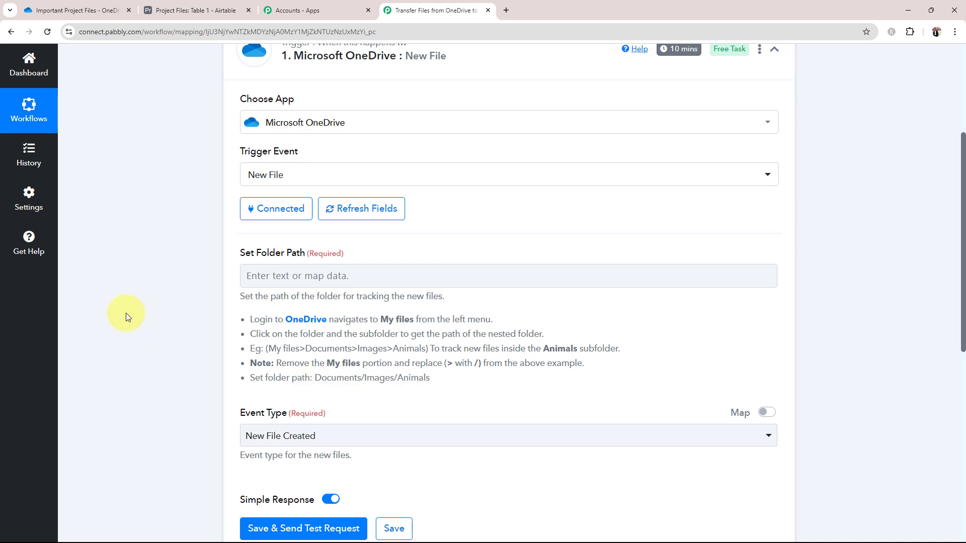
- Set the trigger's folder path to "Important Project Files", checking it against the folder's location in OneDrive and the note on nested paths
{"action": "left_click", "coordinate": [78, 7]}
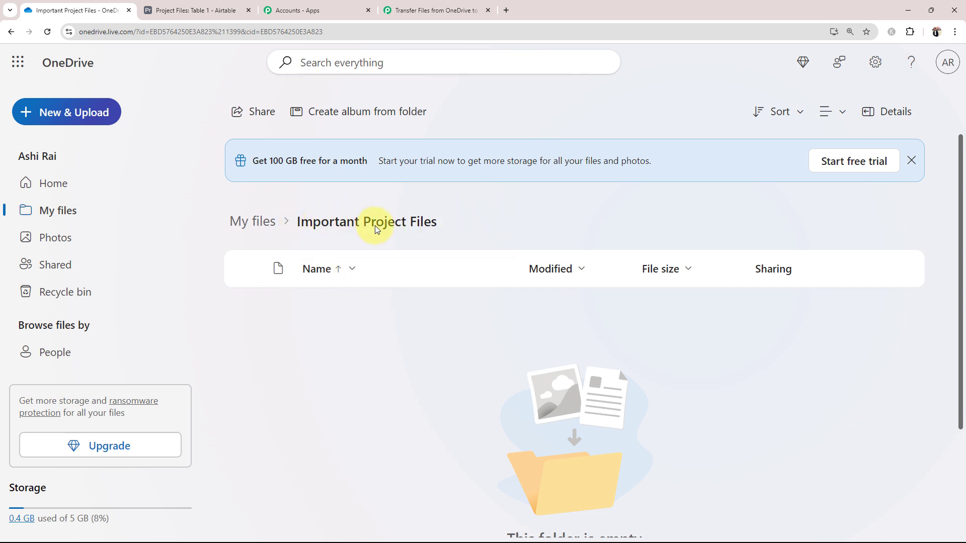
{"action": "left_click", "coordinate": [465, 10]}
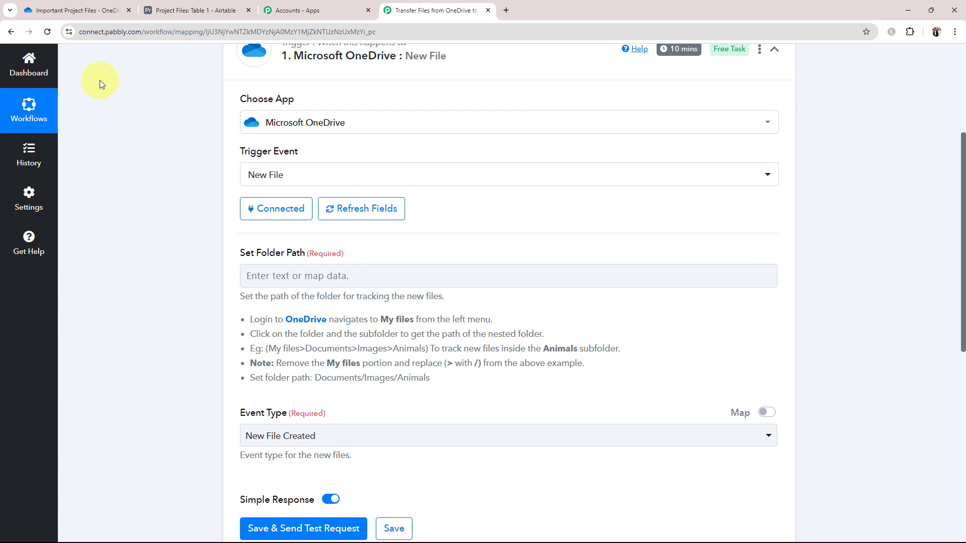
{"action": "left_click", "coordinate": [103, 10]}
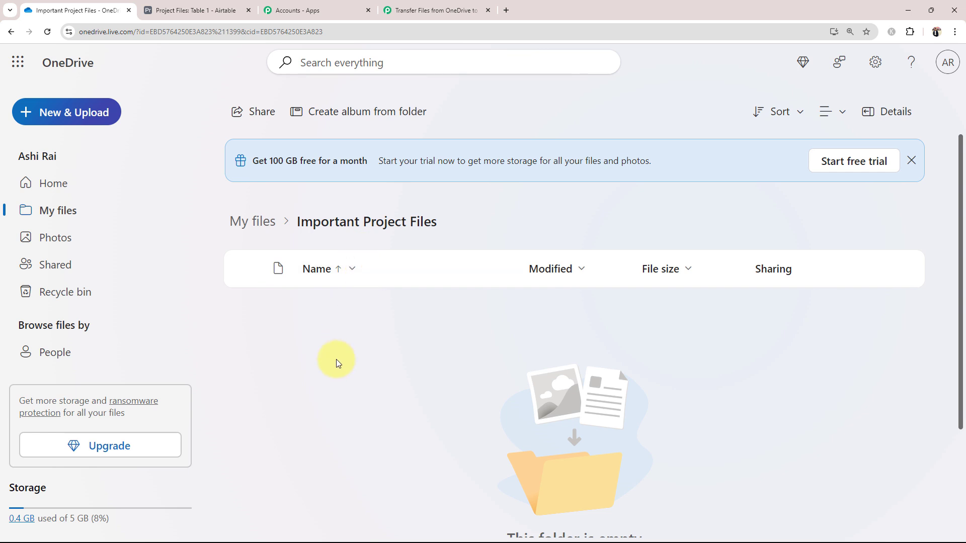
{"action": "left_click", "coordinate": [430, 10]}
{"action": "left_click", "coordinate": [296, 274]}
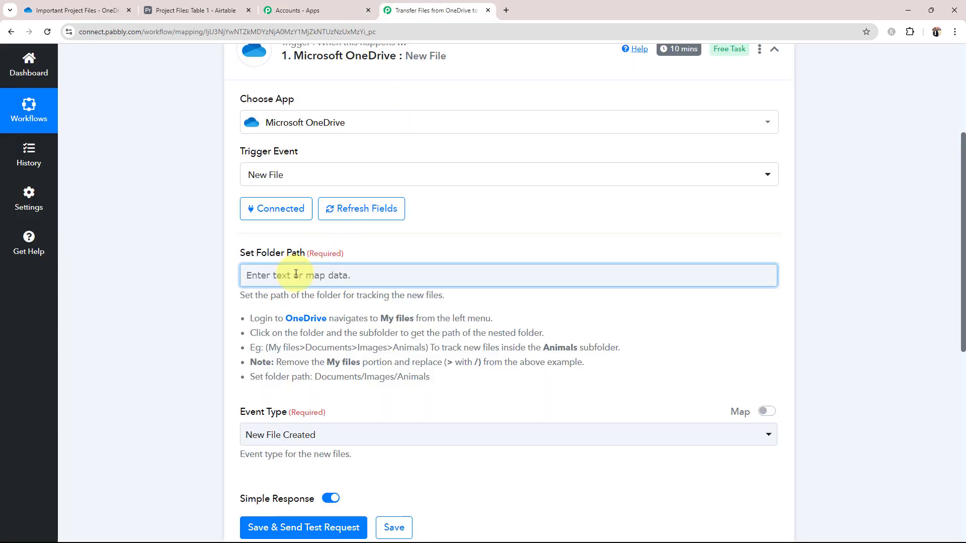
{"action": "type", "text": "Important Project Files"}
{"action": "left_click", "coordinate": [187, 298]}
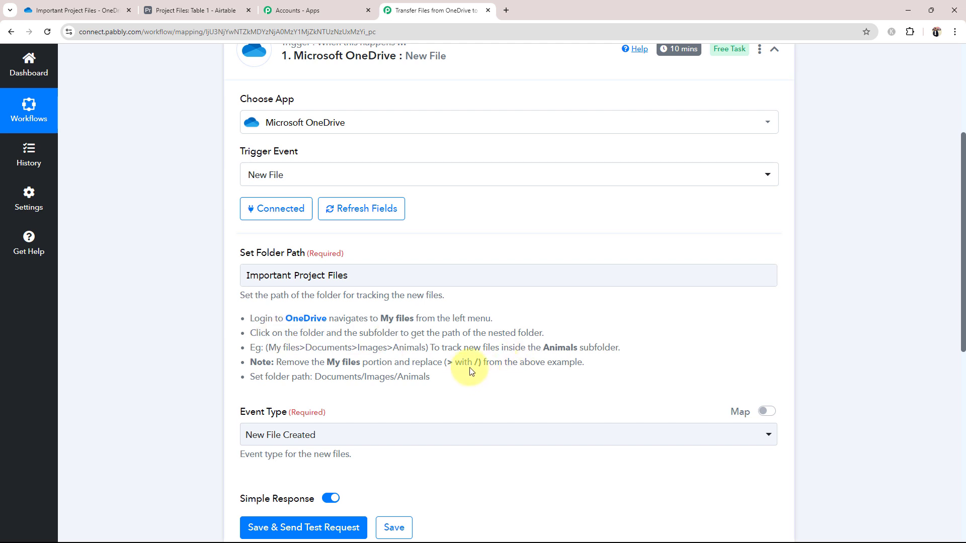
{"action": "left_click_drag", "start_coordinate": [473, 363], "coordinate": [481, 364]}
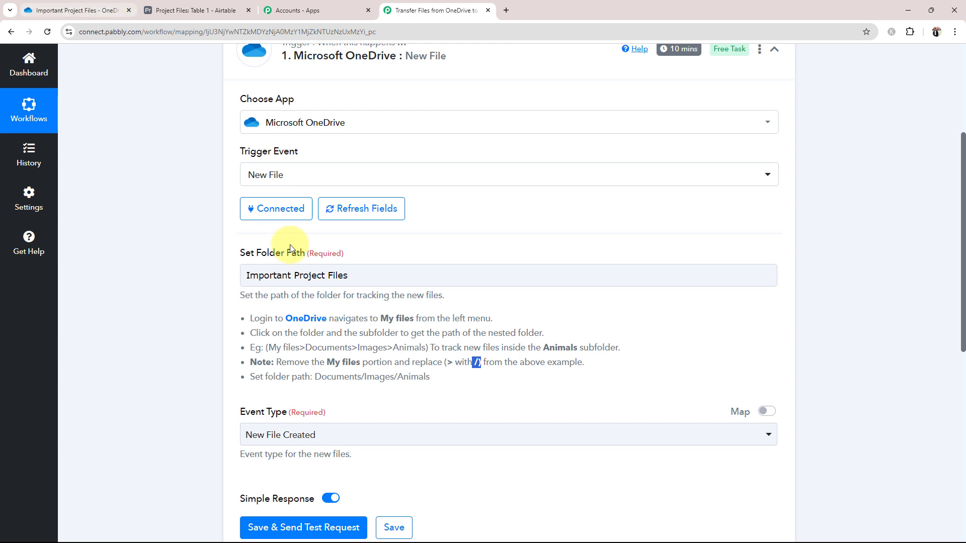
{"action": "left_click", "coordinate": [73, 10]}
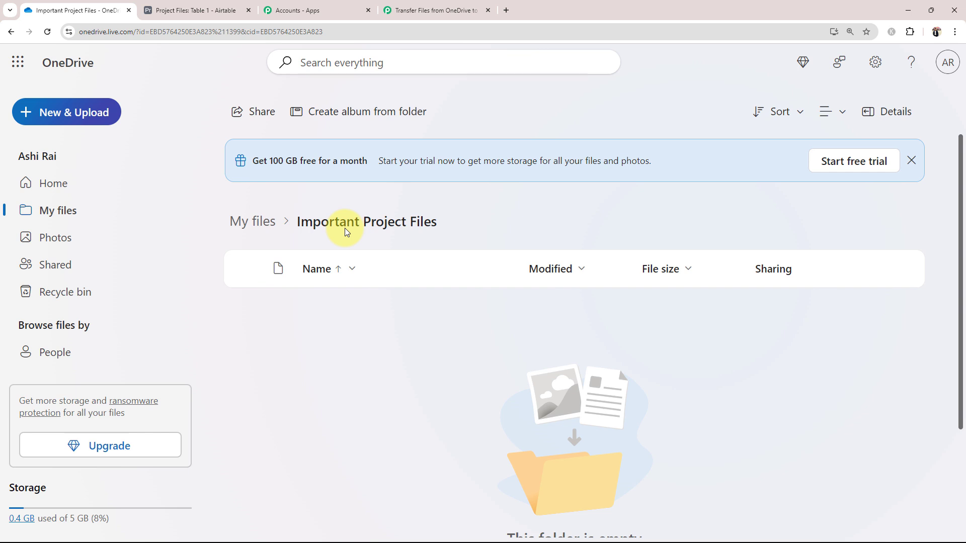
{"action": "left_click", "coordinate": [436, 10]}
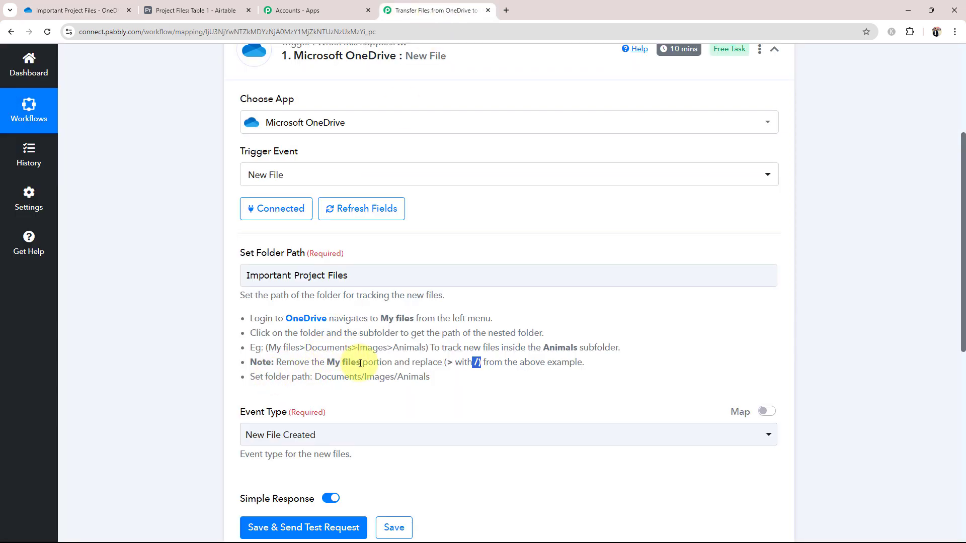
- Choose New File Created as the trigger's event type, save and send a test request, and check the received response
{"action": "left_click", "coordinate": [273, 443]}
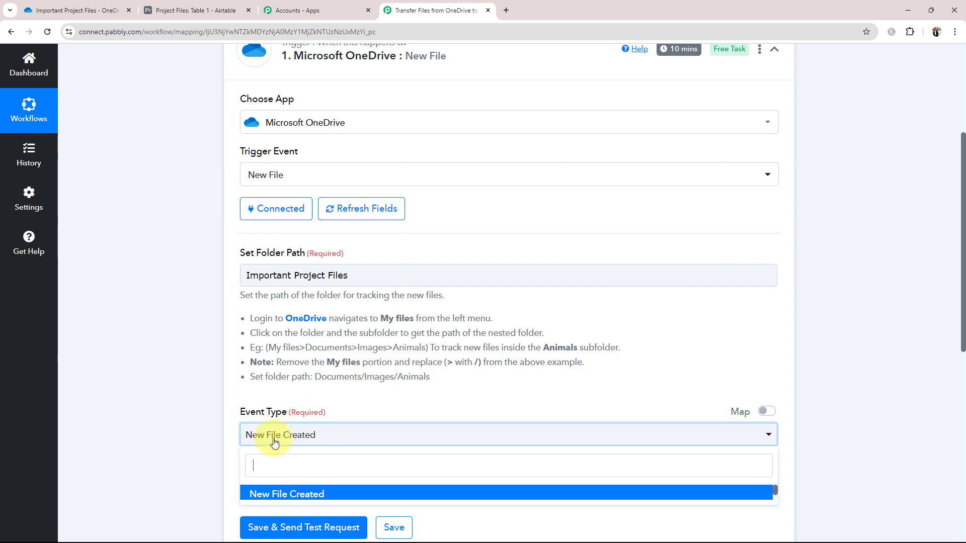
{"action": "left_click", "coordinate": [287, 498]}
{"action": "scroll", "coordinate": [170, 381], "scroll_direction": "down", "scroll_amount": 3}
{"action": "left_click", "coordinate": [258, 377]}
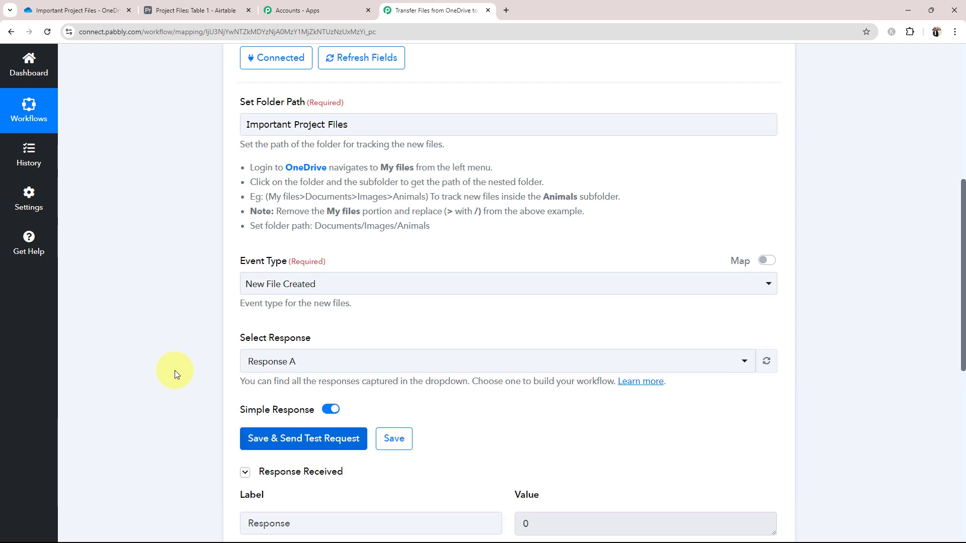
{"action": "scroll", "coordinate": [174, 371], "scroll_direction": "down", "scroll_amount": 3}
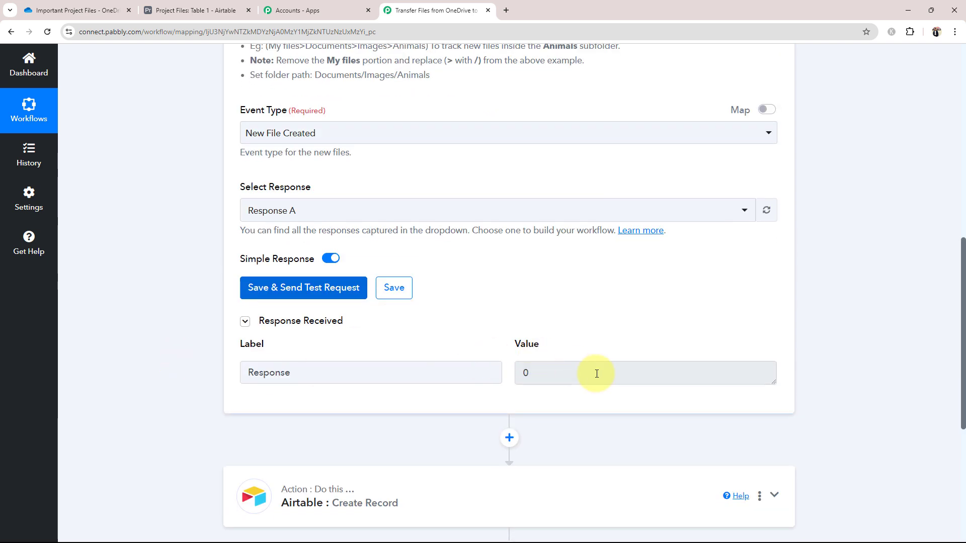
{"action": "left_click", "coordinate": [589, 372]}
{"action": "left_click_drag", "start_coordinate": [320, 376], "coordinate": [192, 367]}
{"action": "left_click", "coordinate": [192, 367]}
{"action": "scroll", "coordinate": [192, 366], "scroll_direction": "up", "scroll_amount": 4}
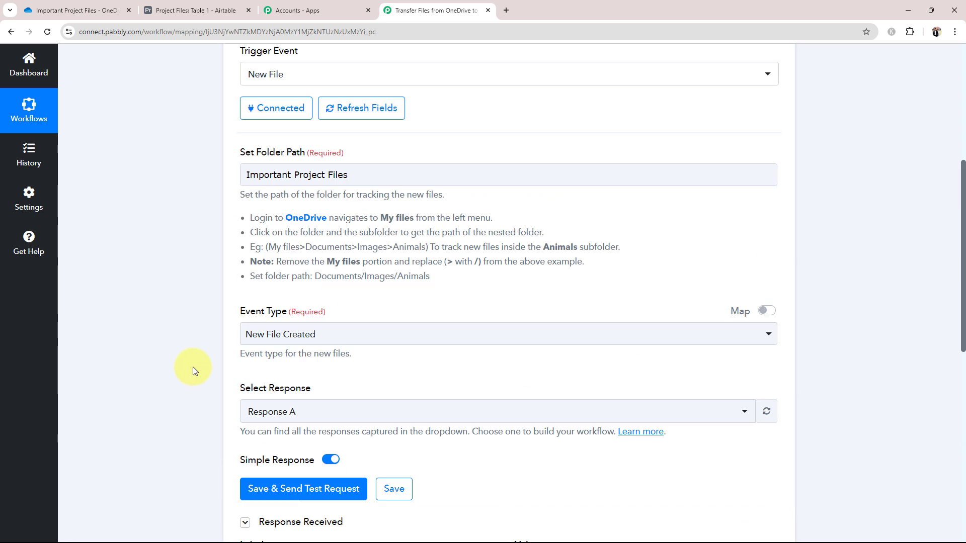
- In OneDrive, upload Product Catalogue.pdf to the Important Project Files folder, preview it, and return to the Pabbly Connect workflow
{"action": "left_click", "coordinate": [64, 5]}
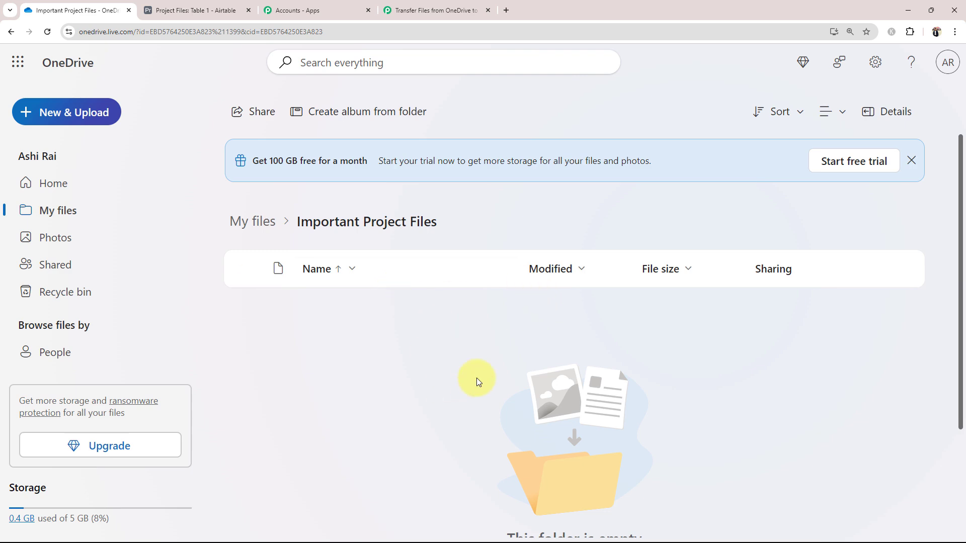
{"action": "left_click", "coordinate": [431, 7]}
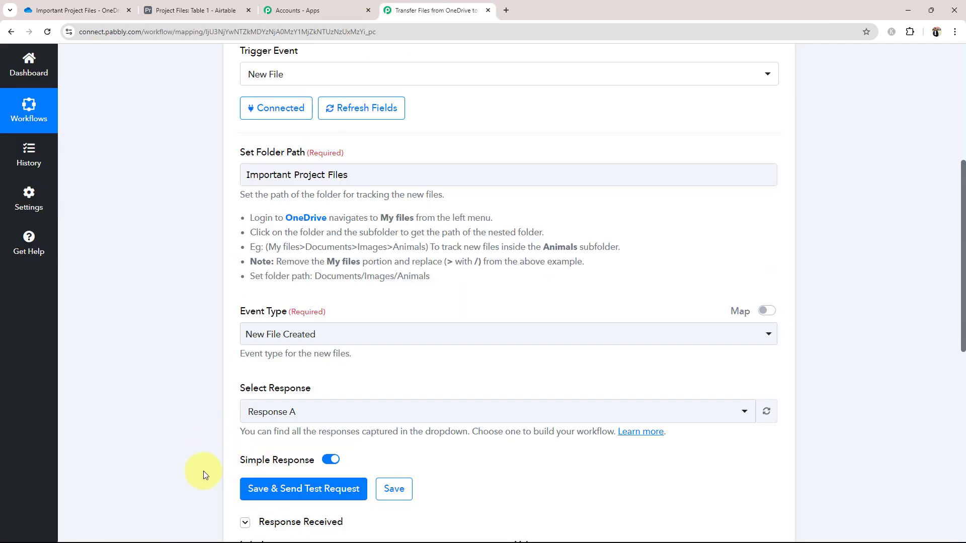
{"action": "scroll", "coordinate": [151, 276], "scroll_direction": "down", "scroll_amount": 2}
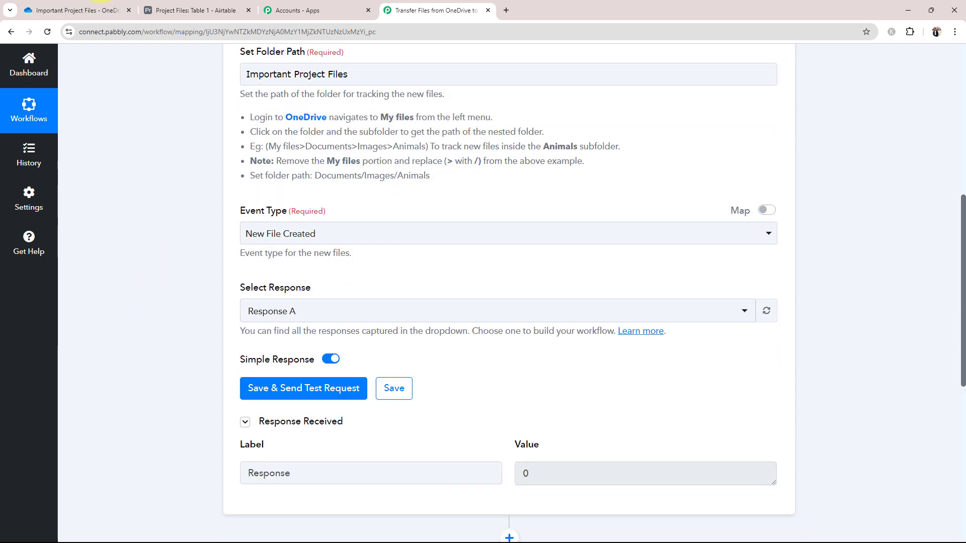
{"action": "left_click", "coordinate": [76, 10]}
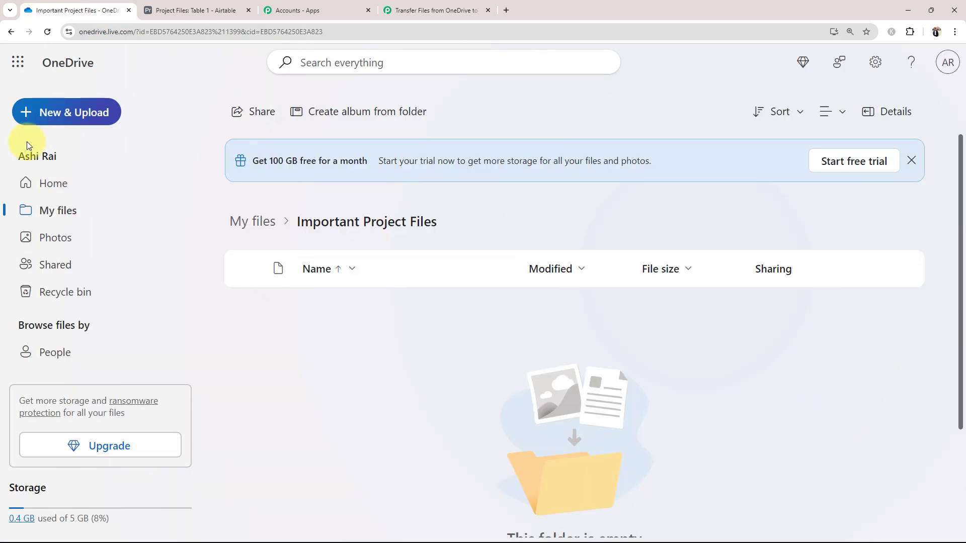
{"action": "left_click", "coordinate": [75, 116]}
{"action": "left_click", "coordinate": [66, 182]}
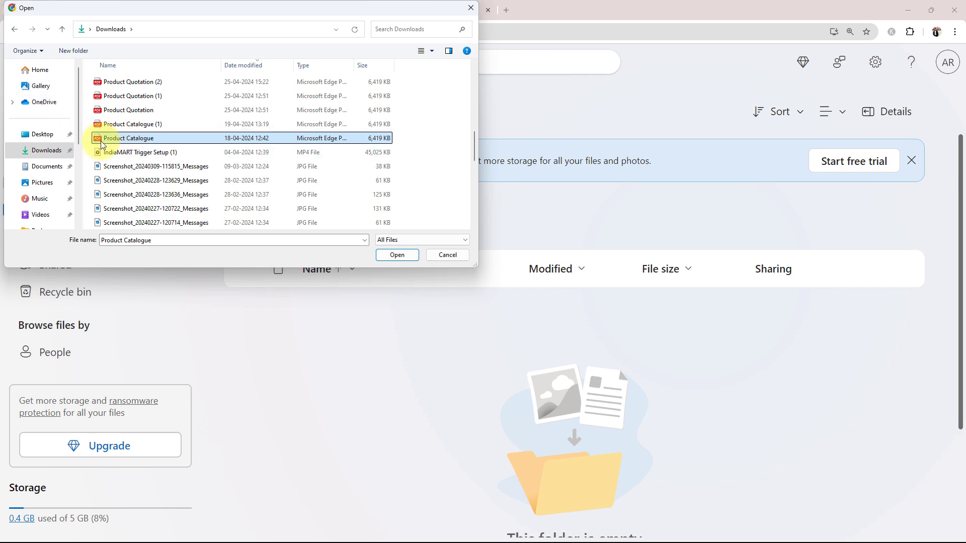
{"action": "left_click", "coordinate": [408, 256]}
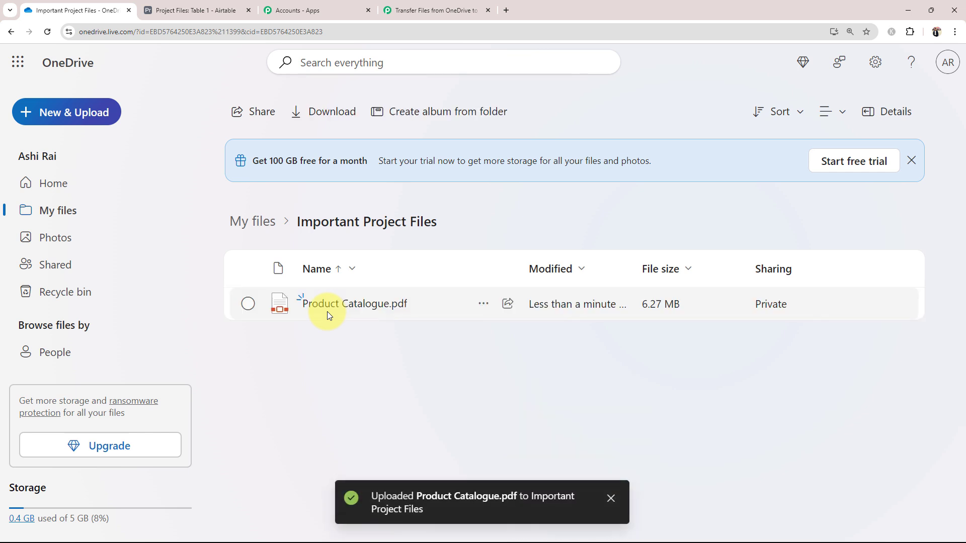
{"action": "left_click", "coordinate": [336, 304]}
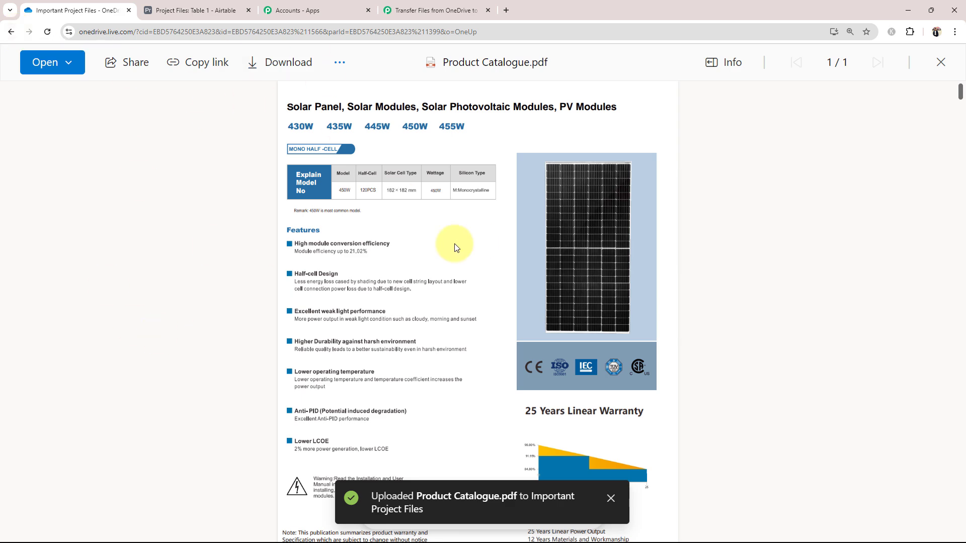
{"action": "left_click", "coordinate": [418, 4]}
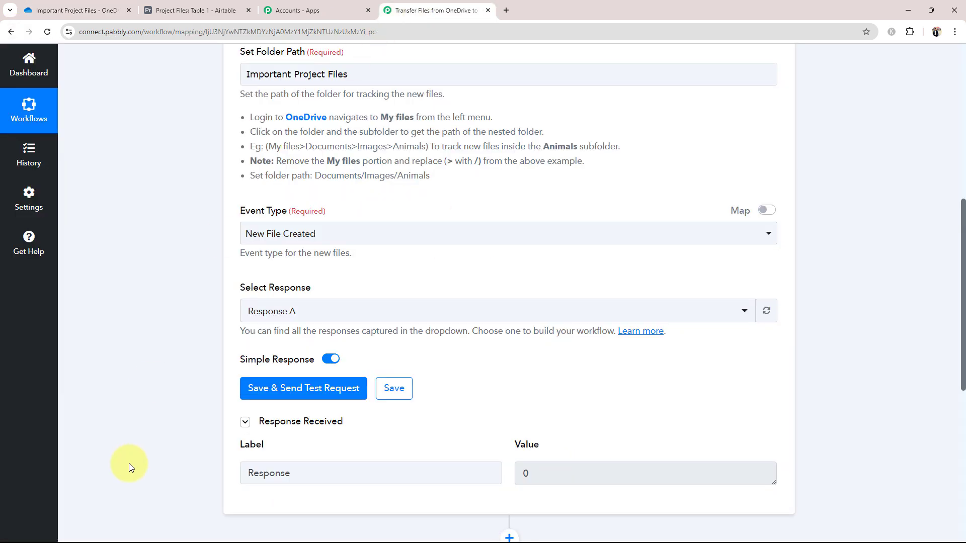
- Save the OneDrive trigger and send a test request again, checking the uploaded file in the Important Project Files folder meanwhile
{"action": "left_click", "coordinate": [271, 397]}
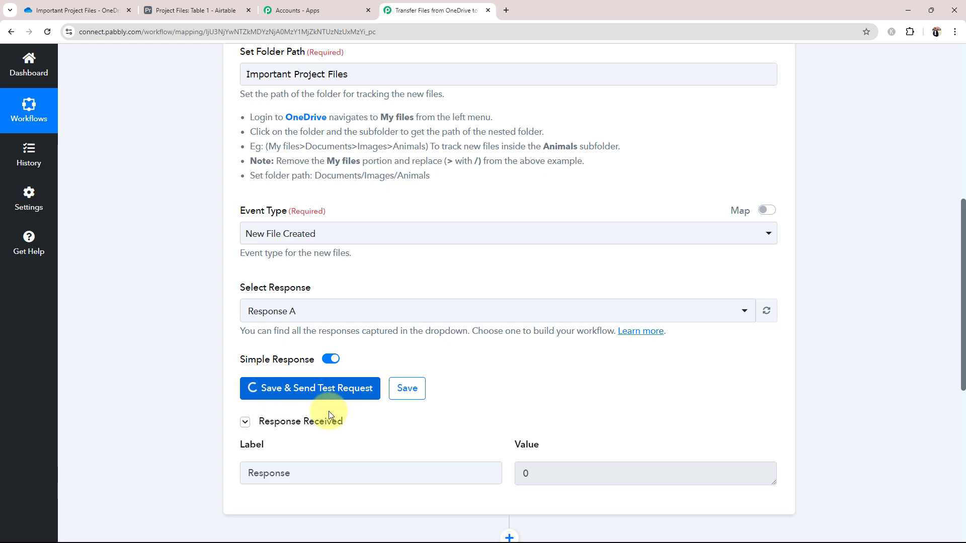
{"action": "left_click", "coordinate": [69, 4]}
{"action": "left_click", "coordinate": [11, 32]}
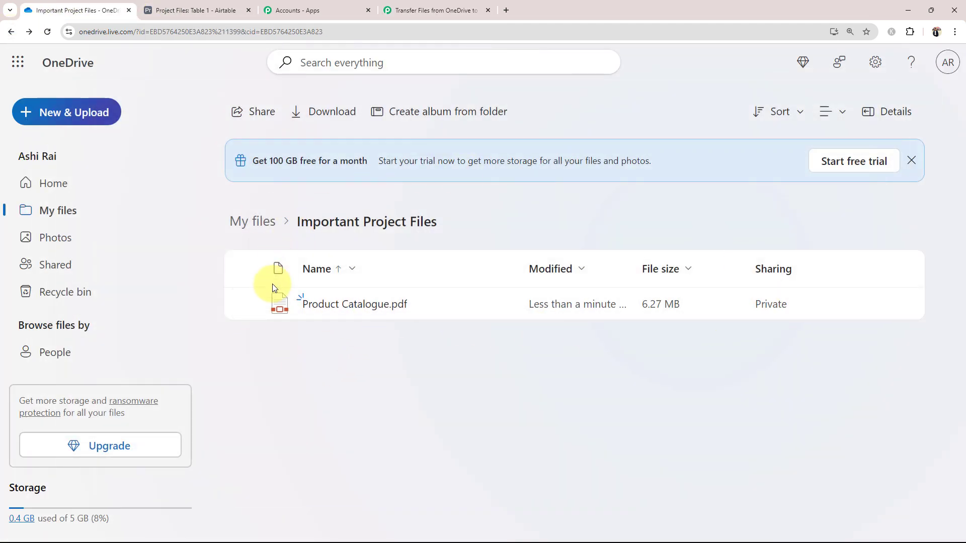
{"action": "left_click", "coordinate": [434, 6]}
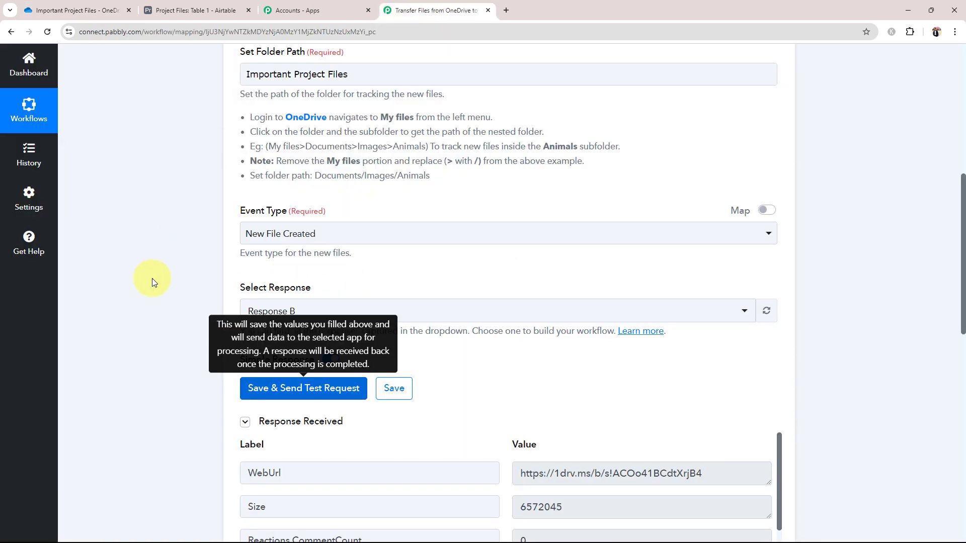
- Review the trigger's received response, checking the parent folder name and the file name Product Catalogue.pdf
{"action": "scroll", "coordinate": [132, 336], "scroll_direction": "down", "scroll_amount": 5}
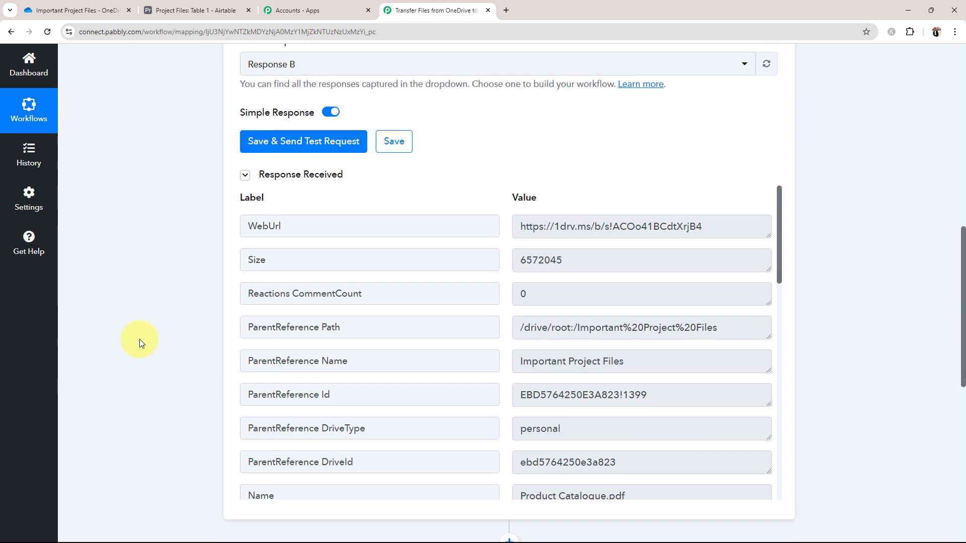
{"action": "left_click", "coordinate": [76, 10]}
{"action": "left_click", "coordinate": [438, 9]}
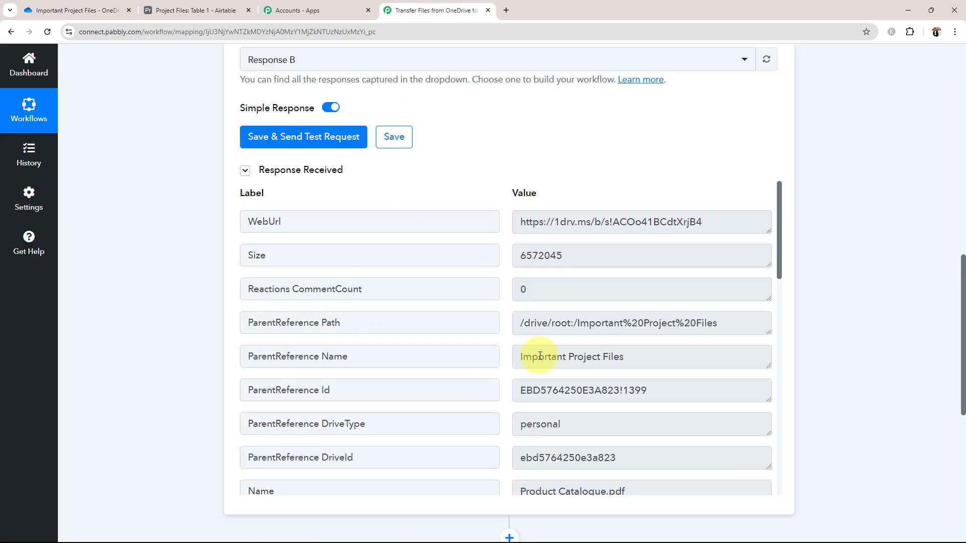
{"action": "scroll", "coordinate": [546, 358], "scroll_direction": "down", "scroll_amount": 2}
{"action": "left_click", "coordinate": [567, 397]}
{"action": "triple_click", "coordinate": [566, 397]}
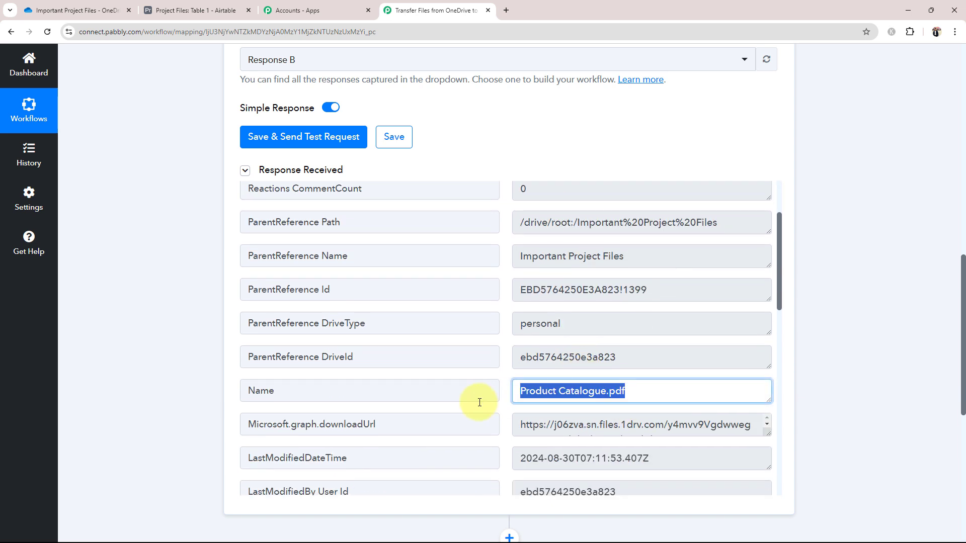
{"action": "scroll", "coordinate": [480, 402], "scroll_direction": "up", "scroll_amount": 2}
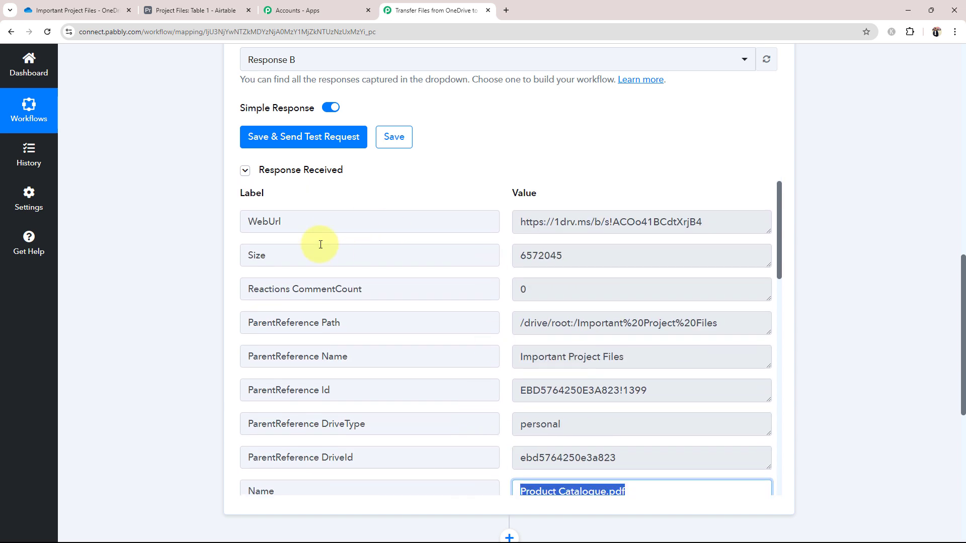
- Examine the WebUrl and Microsoft.graph.downloadUrl values in the response, and read through the remaining file details
{"action": "left_click", "coordinate": [521, 220]}
{"action": "left_click_drag", "start_coordinate": [520, 220], "coordinate": [790, 244]}
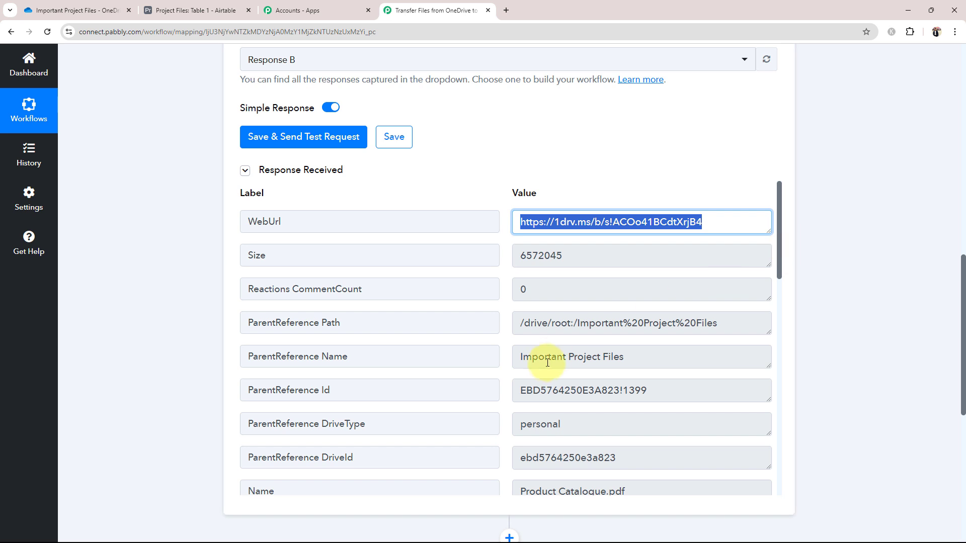
{"action": "scroll", "coordinate": [595, 368], "scroll_direction": "down", "scroll_amount": 3}
{"action": "scroll", "coordinate": [596, 368], "scroll_direction": "down", "scroll_amount": 2}
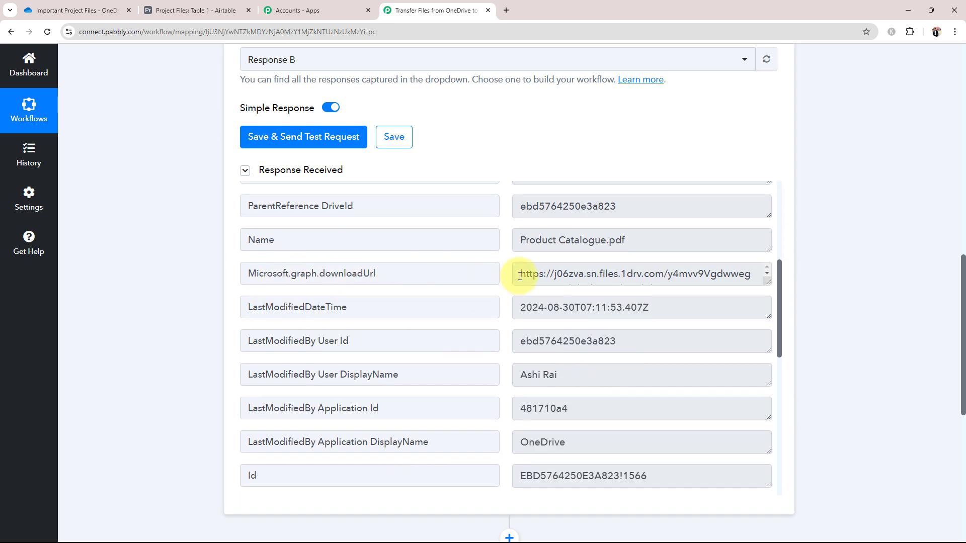
{"action": "left_click_drag", "start_coordinate": [518, 274], "coordinate": [701, 299]}
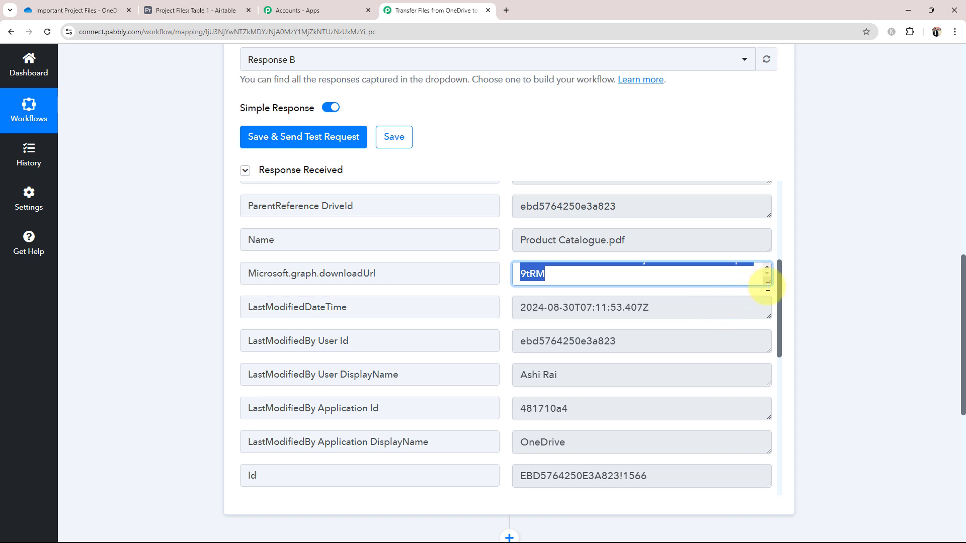
{"action": "left_click_drag", "start_coordinate": [767, 282], "coordinate": [768, 327]}
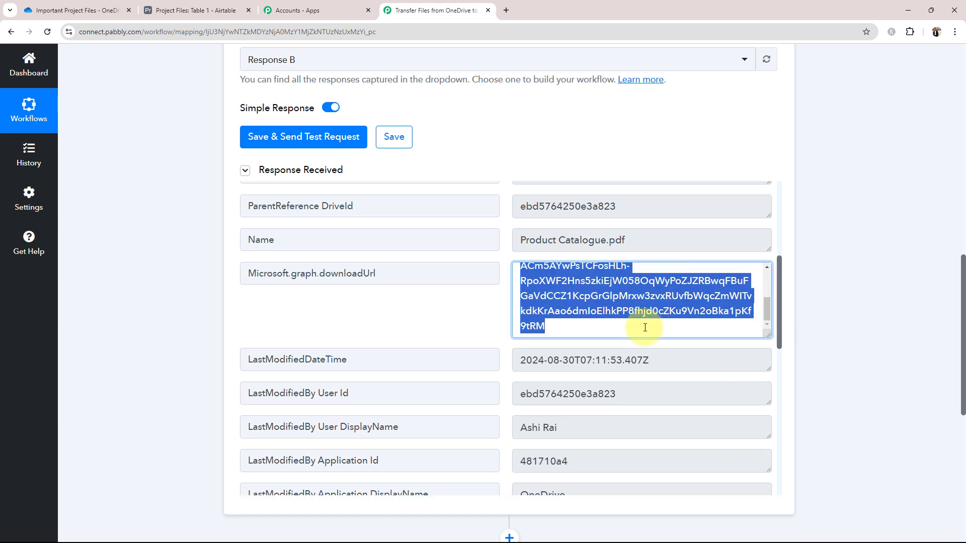
{"action": "left_click", "coordinate": [579, 331]}
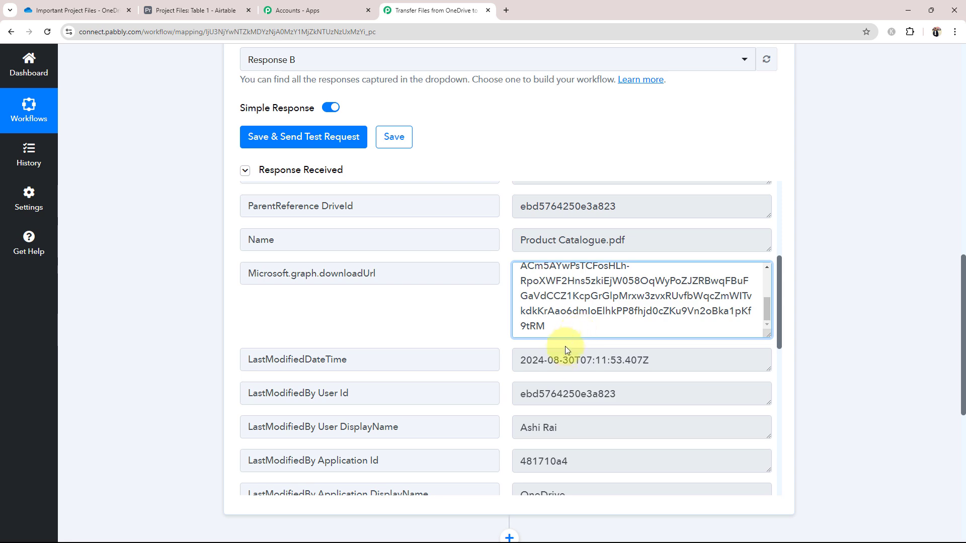
{"action": "scroll", "coordinate": [566, 347], "scroll_direction": "down", "scroll_amount": 8}
{"action": "scroll", "coordinate": [563, 368], "scroll_direction": "down", "scroll_amount": 2}
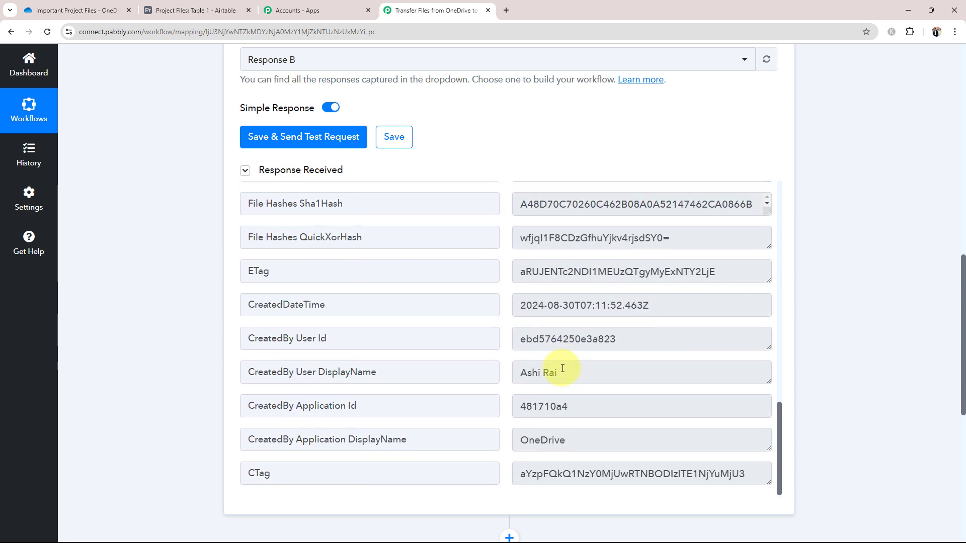
{"action": "scroll", "coordinate": [562, 368], "scroll_direction": "up", "scroll_amount": 15}
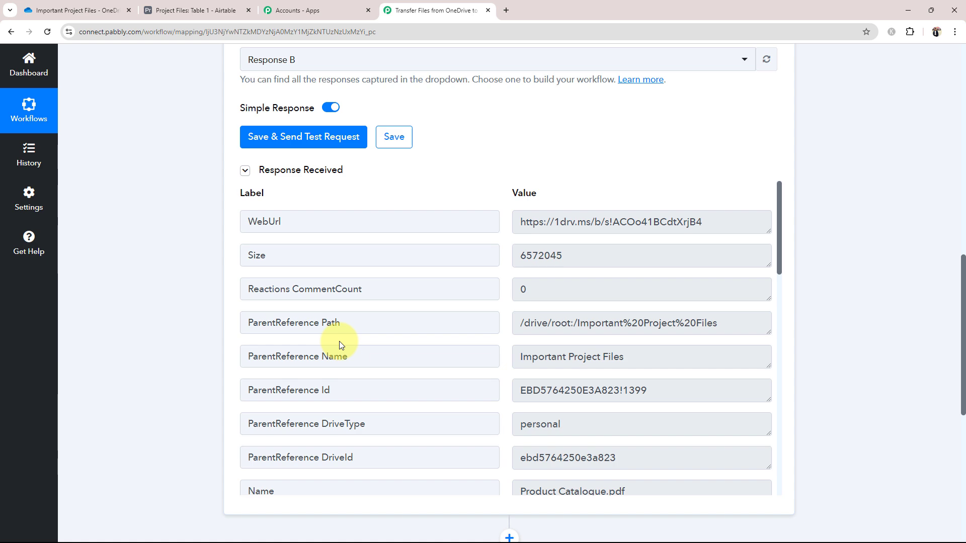
- Collapse the OneDrive trigger and start authorizing a new Airtable connection for the Create Record action
{"action": "scroll", "coordinate": [252, 381], "scroll_direction": "up", "scroll_amount": 15}
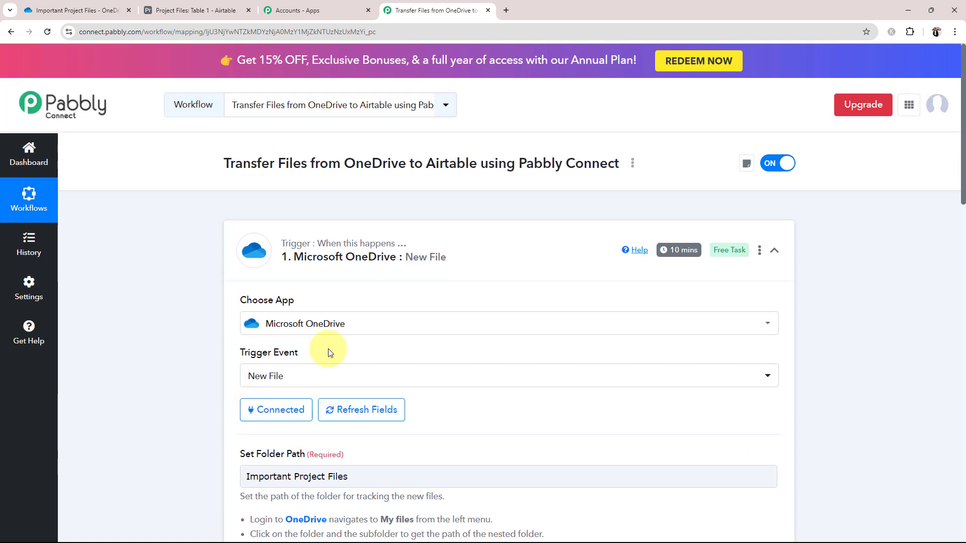
{"action": "left_click", "coordinate": [410, 243]}
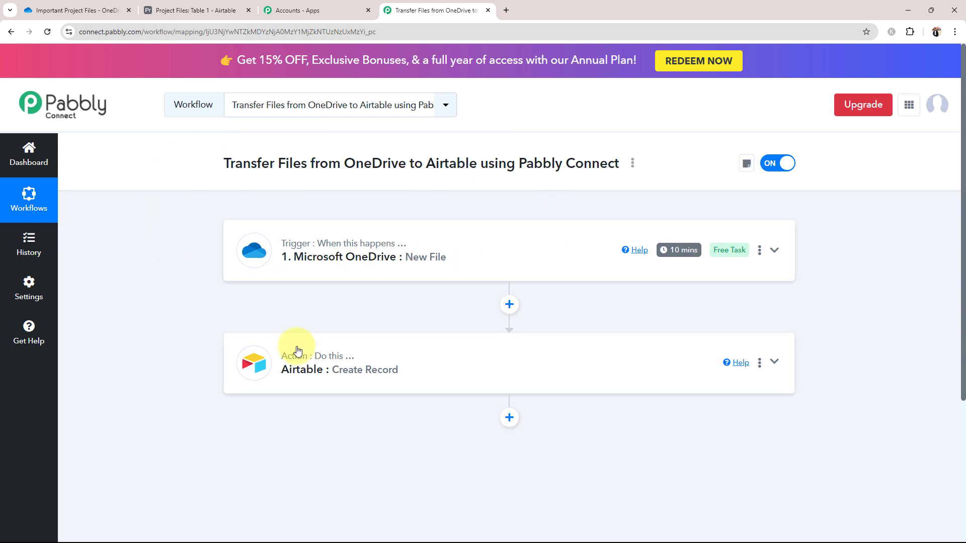
{"action": "left_click", "coordinate": [302, 362]}
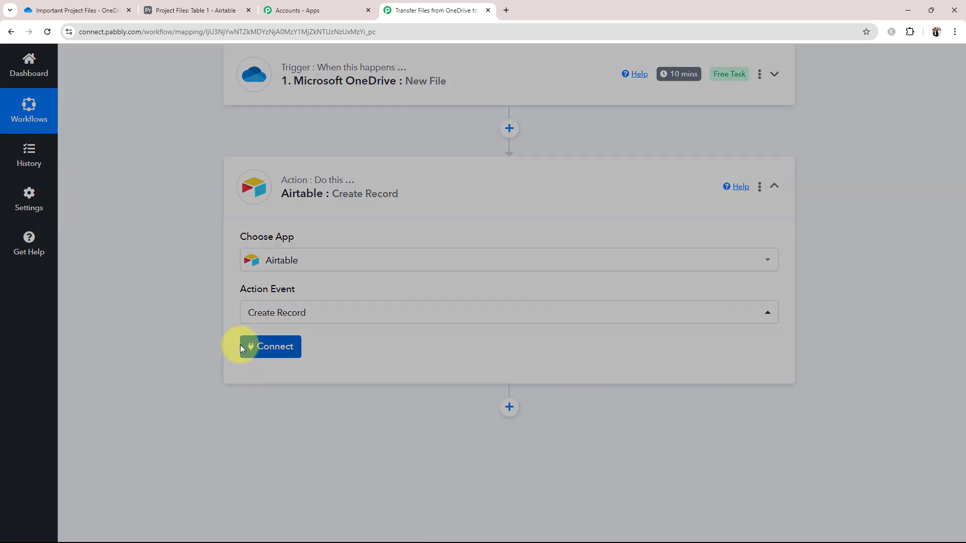
{"action": "left_click", "coordinate": [243, 346]}
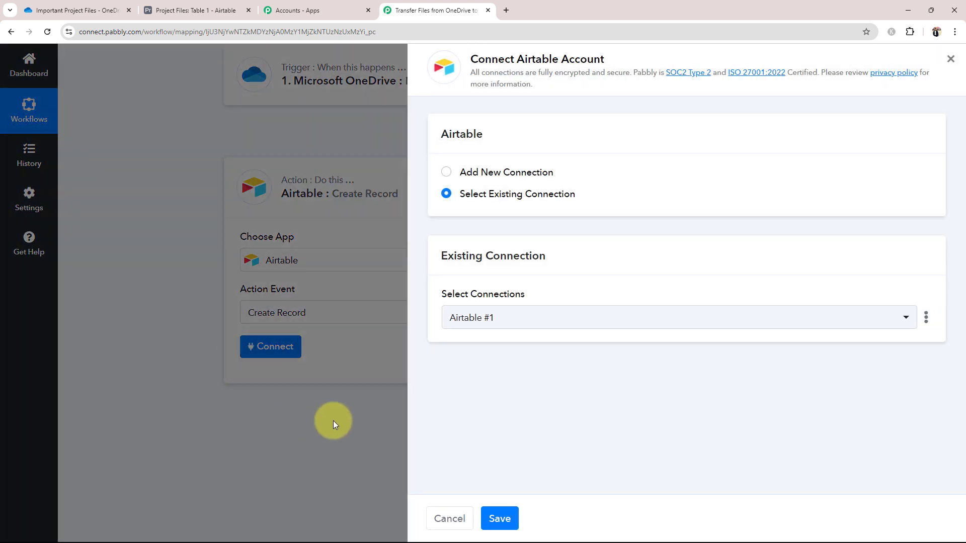
{"action": "left_click", "coordinate": [445, 167]}
{"action": "left_click", "coordinate": [465, 336]}
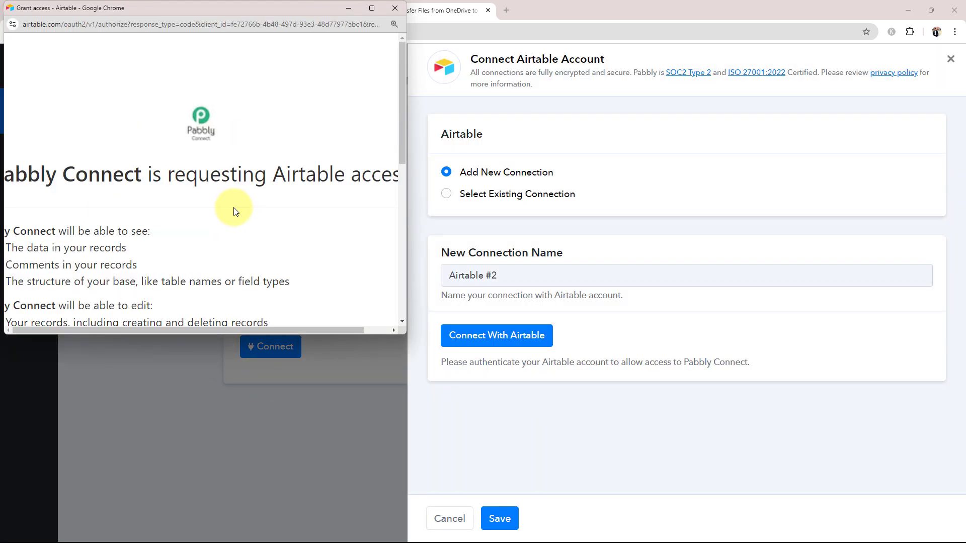
- Find the Project Files base in the Airtable authorization, add it, and grant Pabbly Connect access
{"action": "scroll", "coordinate": [141, 206], "scroll_direction": "down", "scroll_amount": 2}
{"action": "scroll", "coordinate": [141, 204], "scroll_direction": "down", "scroll_amount": 3}
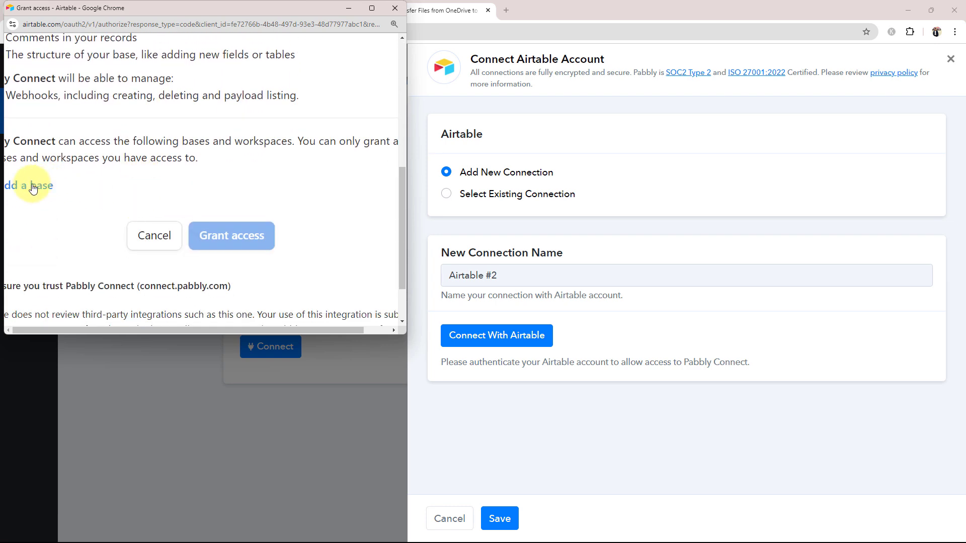
{"action": "left_click", "coordinate": [17, 189]}
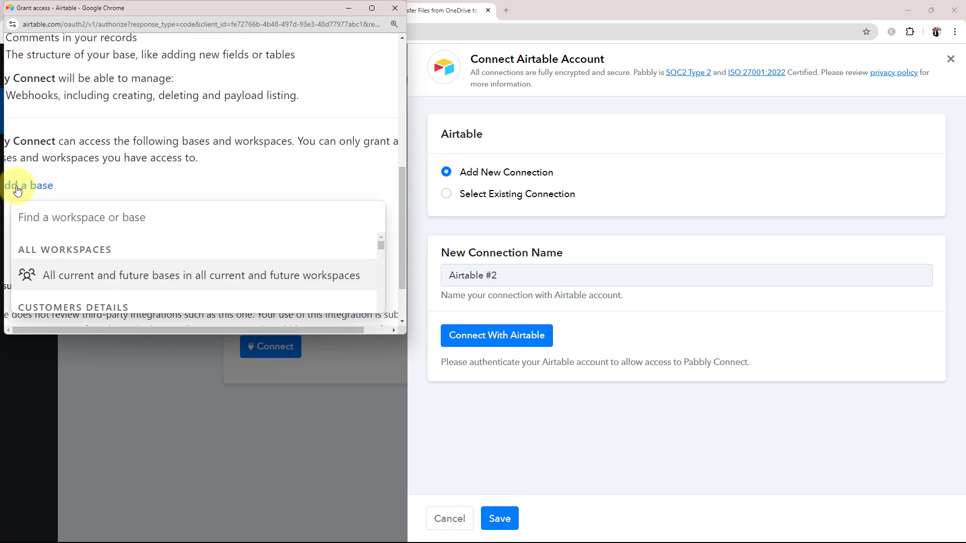
{"action": "type", "text": "p"}
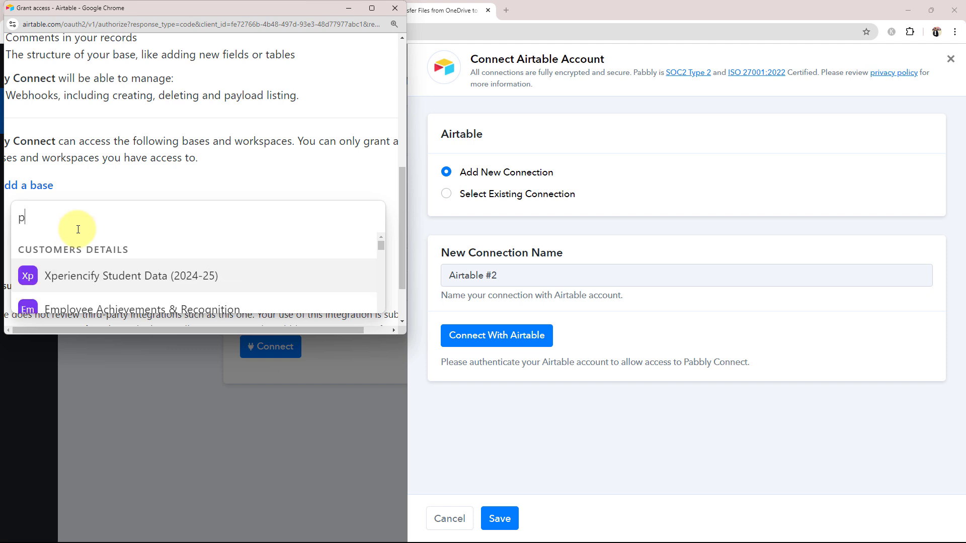
{"action": "type", "text": "roject"}
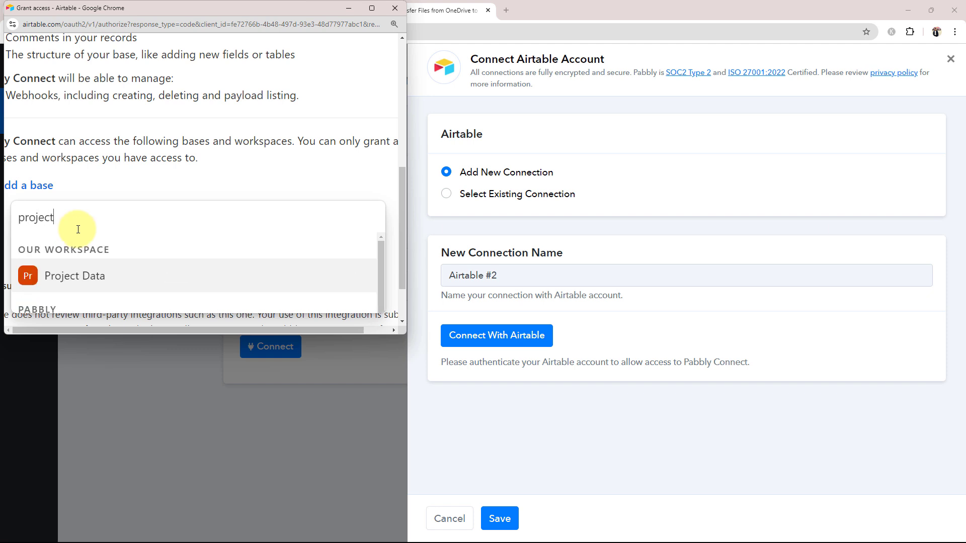
{"action": "scroll", "coordinate": [82, 295], "scroll_direction": "down", "scroll_amount": 1}
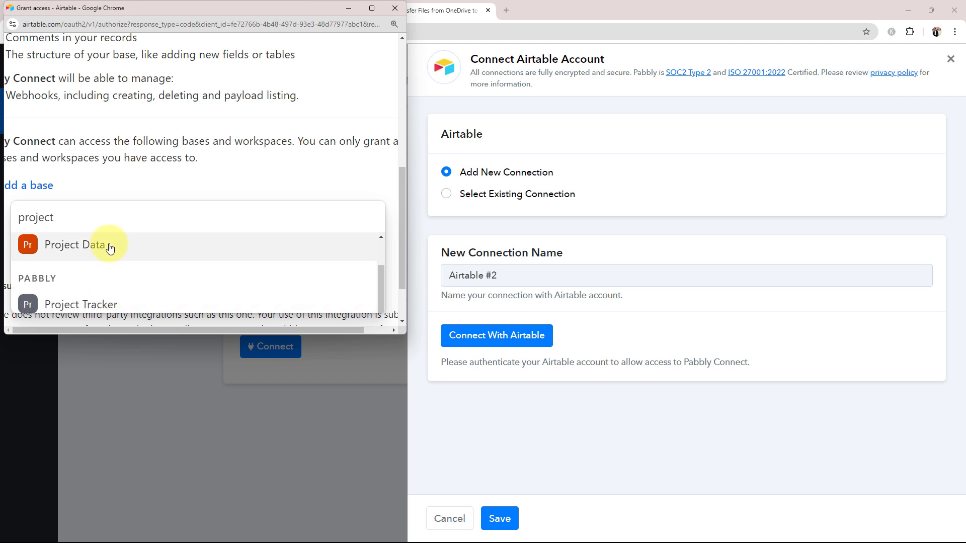
{"action": "type", "text": "fi"}
{"action": "left_click", "coordinate": [74, 246]}
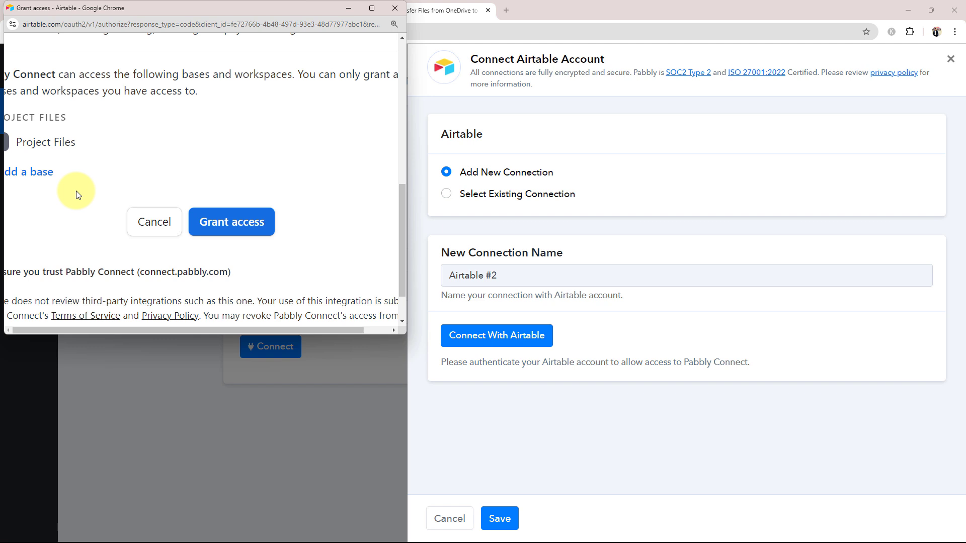
{"action": "left_click", "coordinate": [233, 230]}
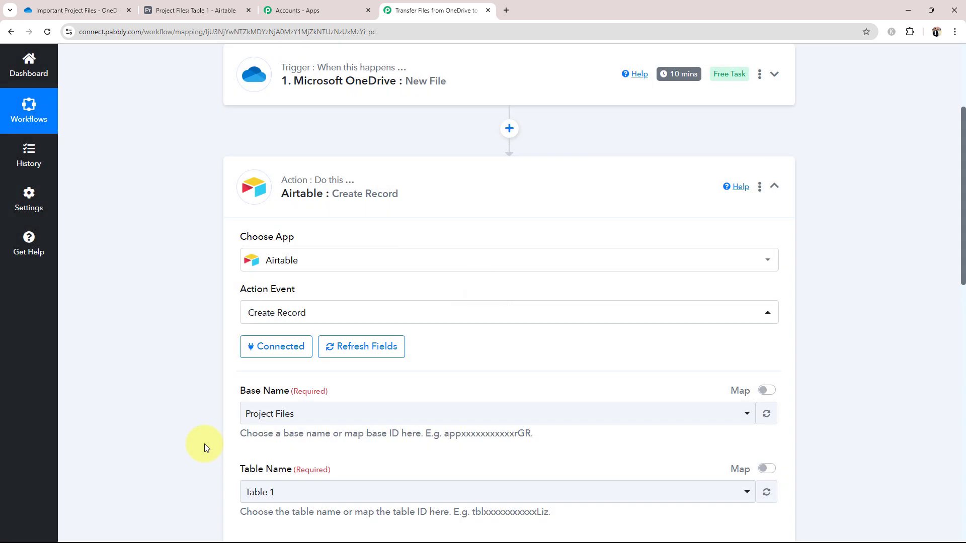
- Check that the Create Record action uses the Project Files base and Table 1
{"action": "scroll", "coordinate": [204, 444], "scroll_direction": "down", "scroll_amount": 5}
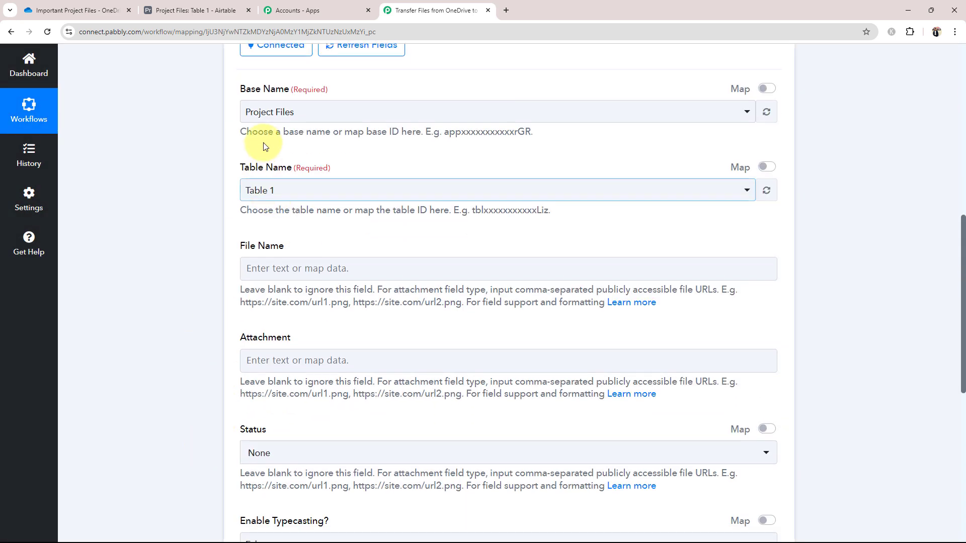
{"action": "left_click", "coordinate": [254, 117]}
{"action": "left_click", "coordinate": [264, 171]}
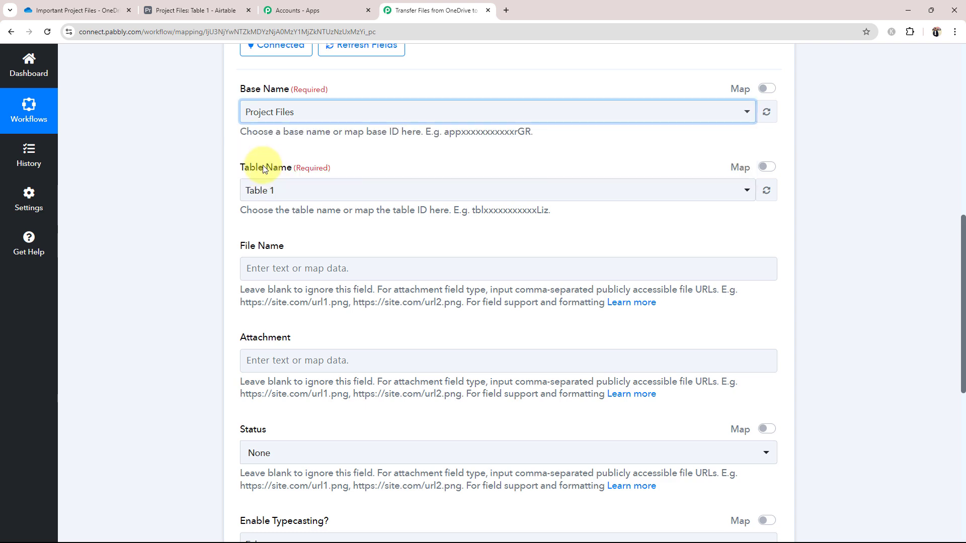
{"action": "left_click", "coordinate": [259, 192]}
{"action": "left_click", "coordinate": [257, 247]}
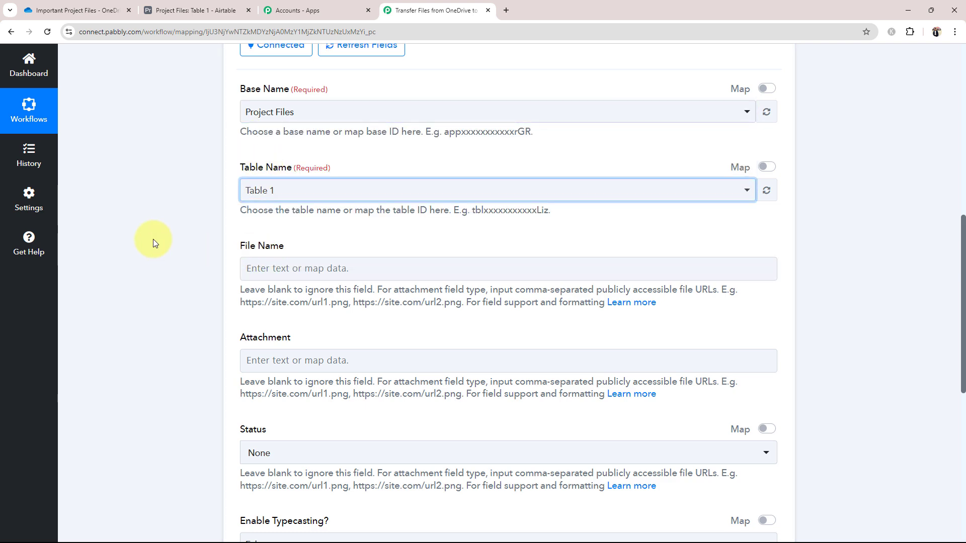
- Examine the Airtable record fields that can be filled or mapped, including File Name, Attachment and Status
{"action": "scroll", "coordinate": [153, 239], "scroll_direction": "down", "scroll_amount": 3}
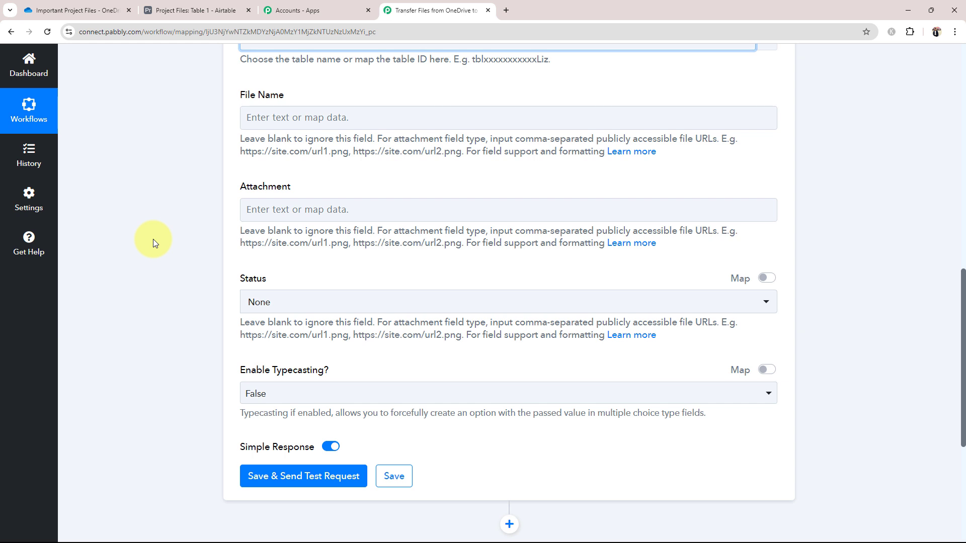
{"action": "scroll", "coordinate": [195, 246], "scroll_direction": "up", "scroll_amount": 1}
{"action": "left_click_drag", "start_coordinate": [237, 147], "coordinate": [334, 153]}
{"action": "left_click_drag", "start_coordinate": [234, 202], "coordinate": [366, 232]}
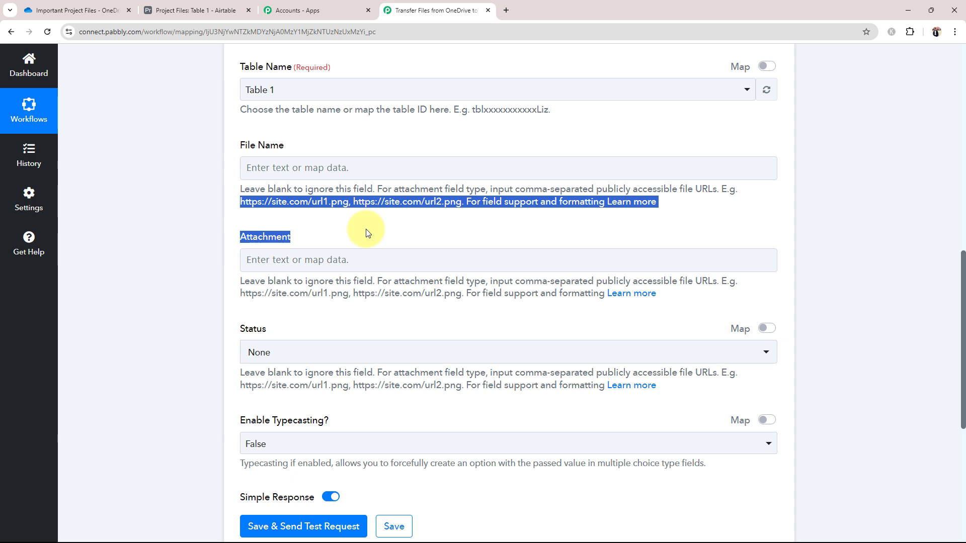
{"action": "left_click", "coordinate": [129, 270]}
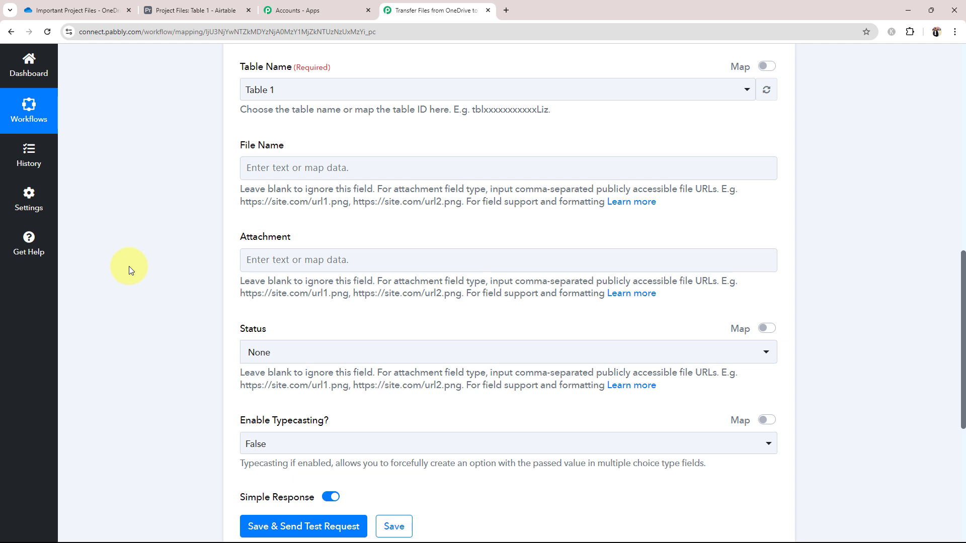
{"action": "scroll", "coordinate": [129, 267], "scroll_direction": "up", "scroll_amount": 10}
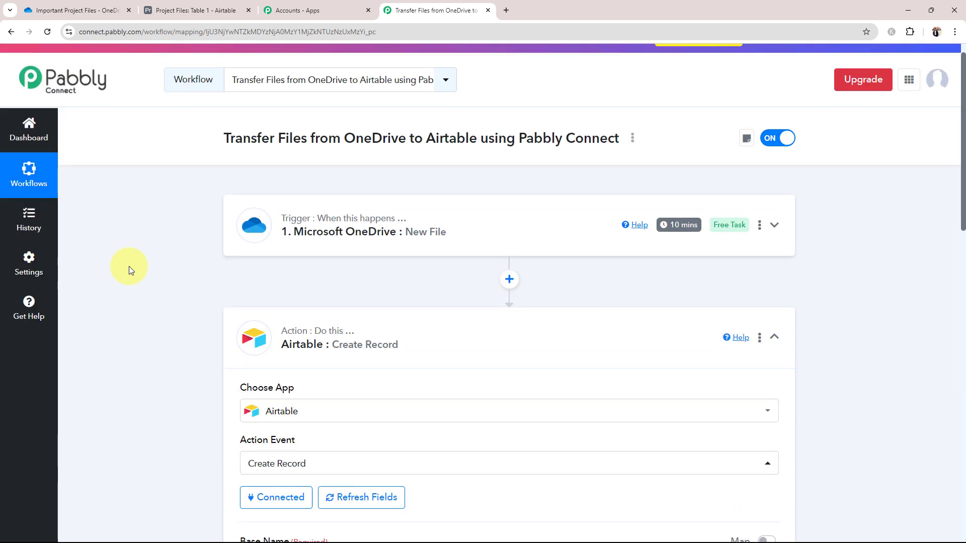
{"action": "scroll", "coordinate": [129, 266], "scroll_direction": "down", "scroll_amount": 6}
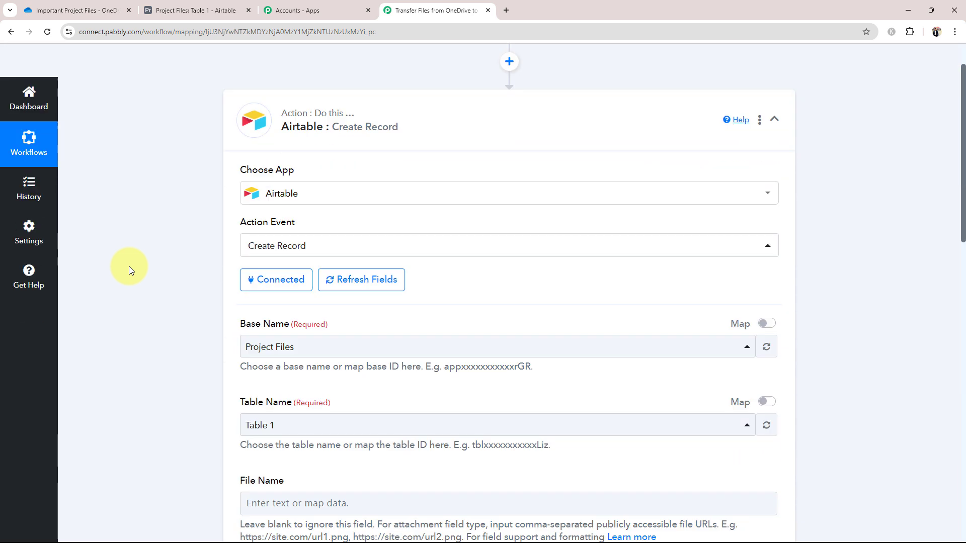
{"action": "scroll", "coordinate": [129, 267], "scroll_direction": "down", "scroll_amount": 3}
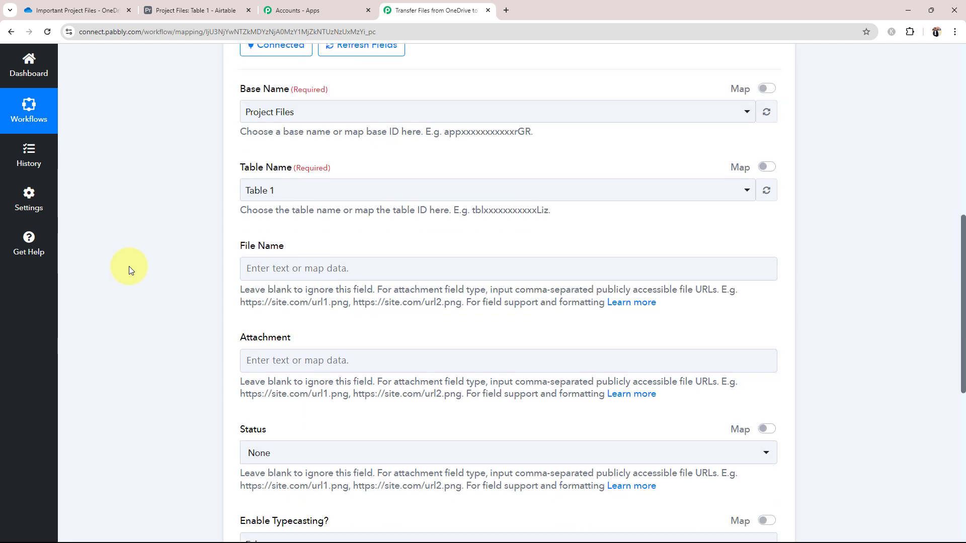
- Map the File Name field to the Name value from the Microsoft OneDrive New File trigger
{"action": "scroll", "coordinate": [129, 270], "scroll_direction": "down", "scroll_amount": 3}
{"action": "left_click", "coordinate": [281, 115]}
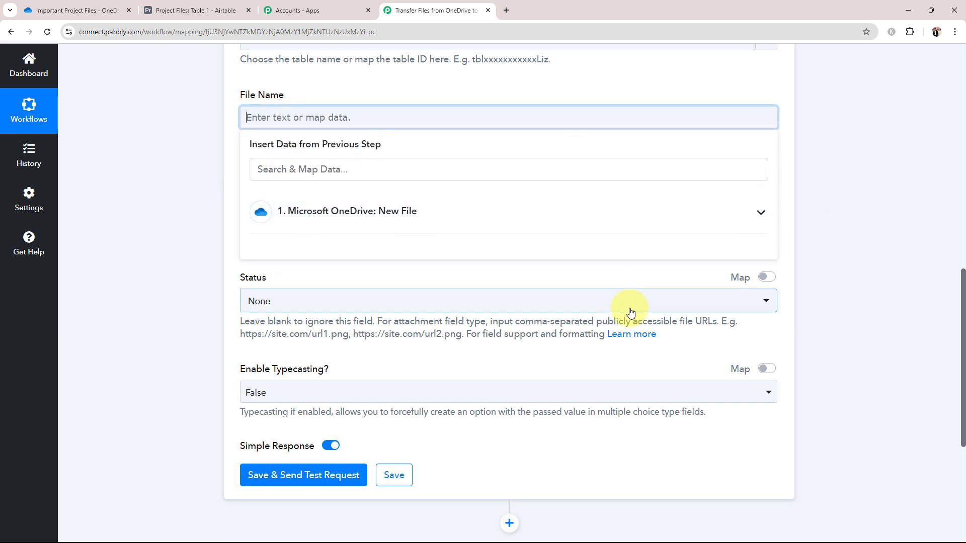
{"action": "left_click", "coordinate": [759, 215]}
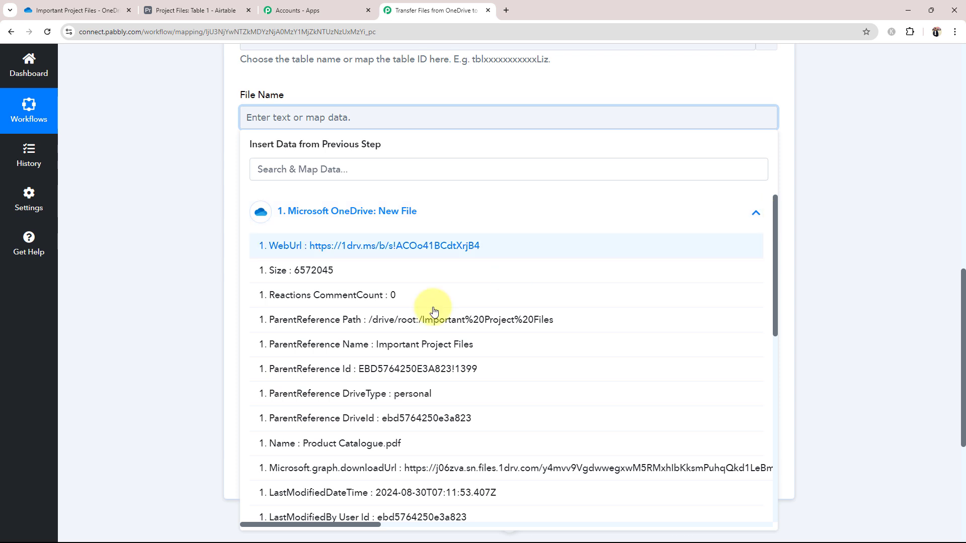
{"action": "left_click", "coordinate": [367, 442]}
{"action": "left_click", "coordinate": [170, 326]}
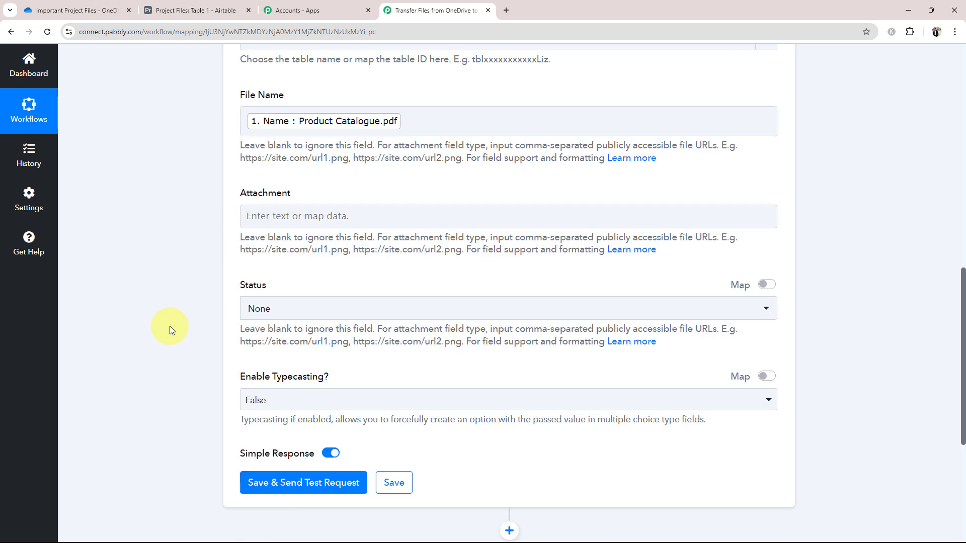
- Map the Attachment field to the OneDrive trigger's Microsoft.graph.downloadUrl value and set Status to Done
{"action": "left_click", "coordinate": [252, 216]}
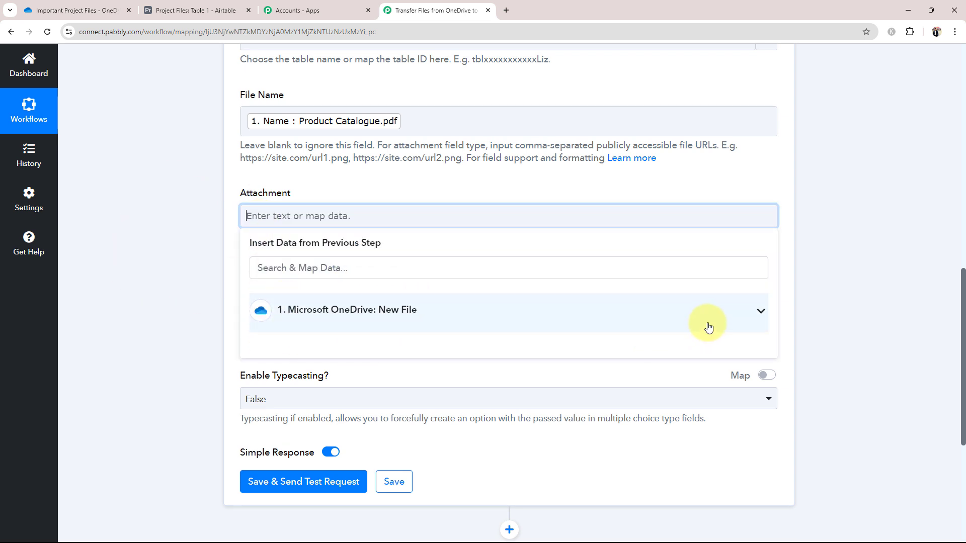
{"action": "left_click", "coordinate": [731, 321]}
{"action": "scroll", "coordinate": [477, 423], "scroll_direction": "down", "scroll_amount": 1}
{"action": "scroll", "coordinate": [477, 427], "scroll_direction": "down", "scroll_amount": 3}
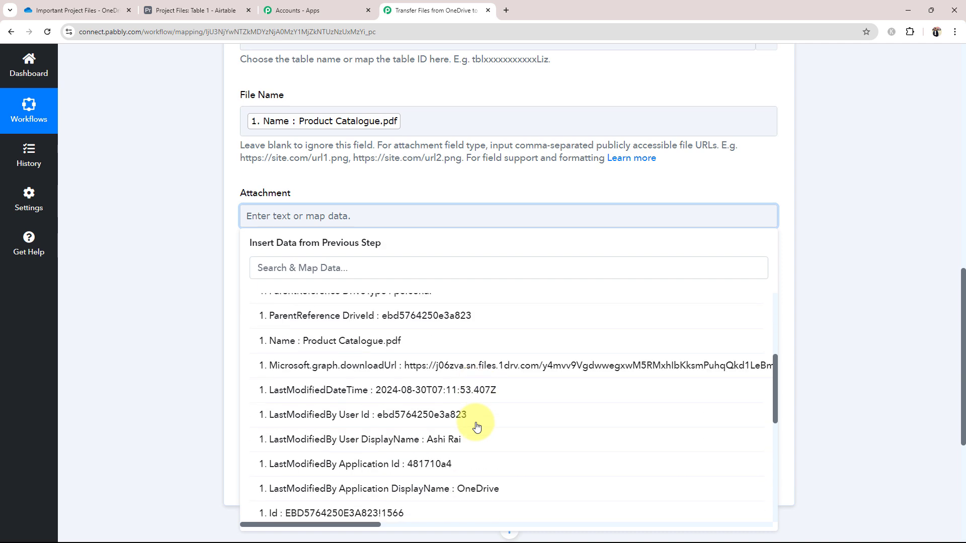
{"action": "left_click", "coordinate": [446, 366]}
{"action": "left_click", "coordinate": [128, 272]}
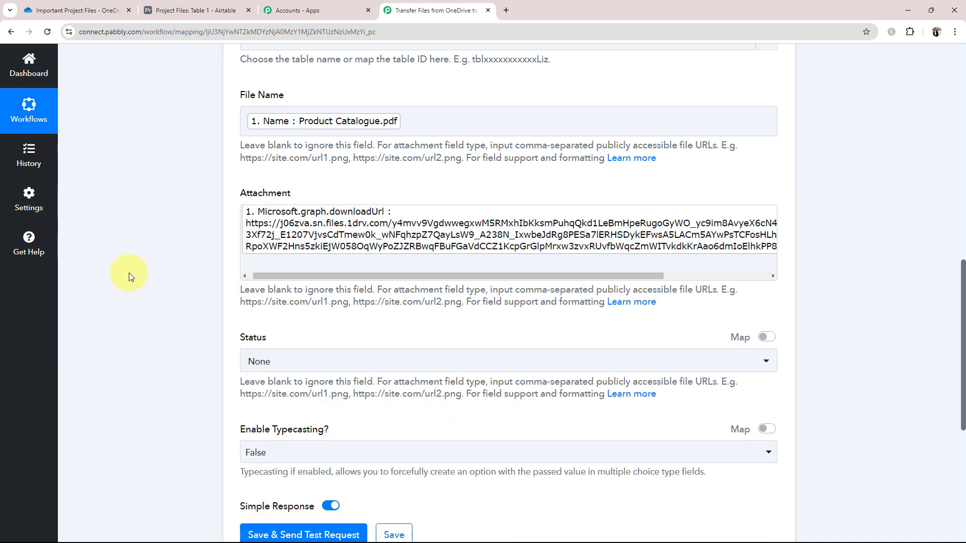
{"action": "left_click", "coordinate": [264, 362]}
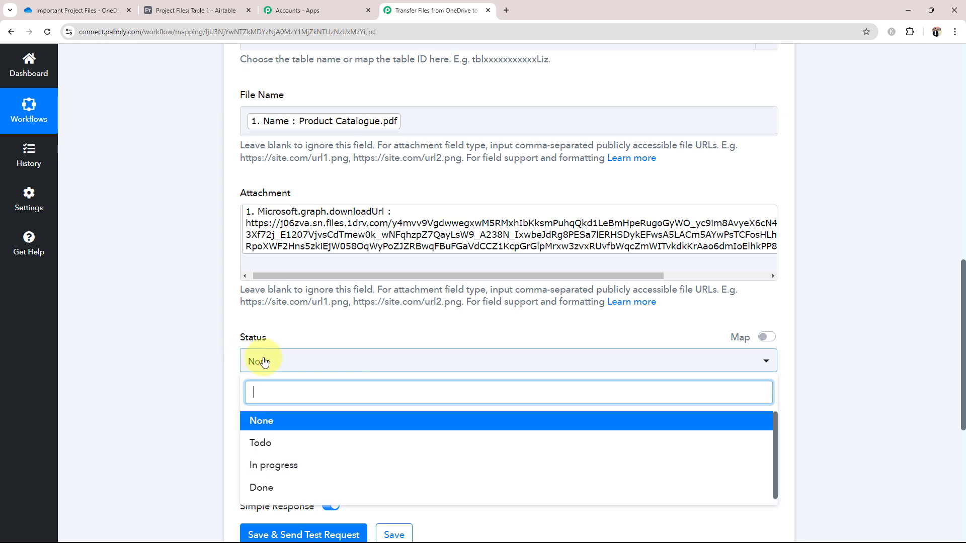
{"action": "left_click", "coordinate": [261, 487]}
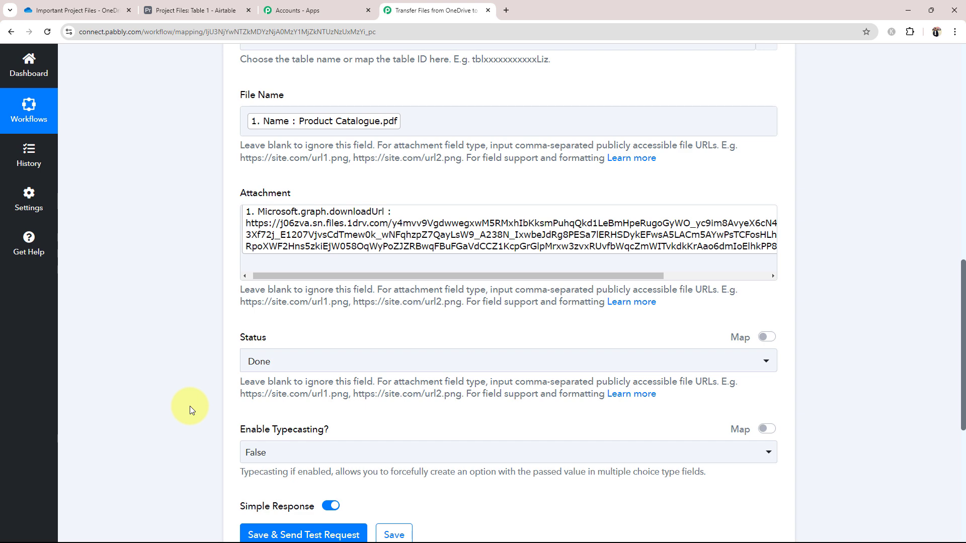
- Compare the mapped file name and attachment with the file in OneDrive's Important Project Files folder, and return to the Pabbly Connect workflow
{"action": "scroll", "coordinate": [190, 406], "scroll_direction": "up", "scroll_amount": 3}
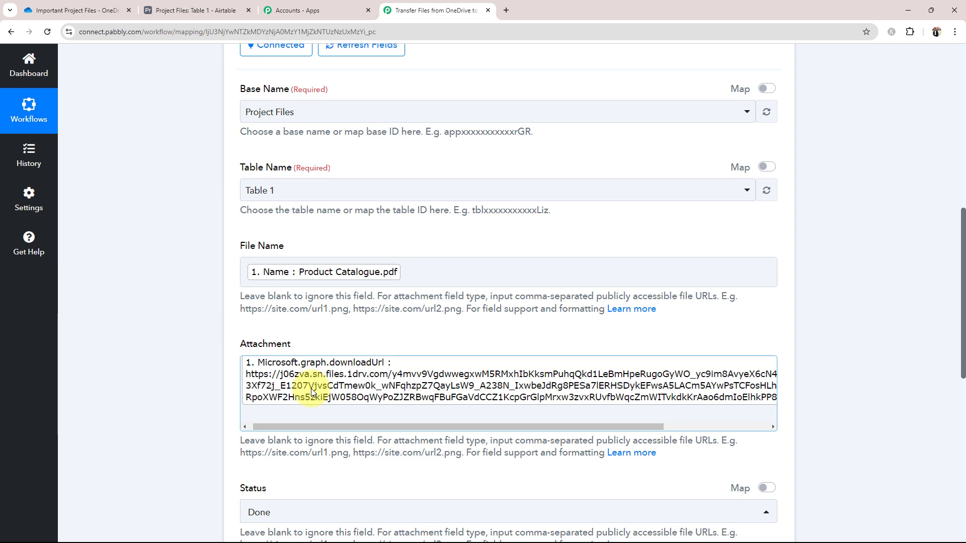
{"action": "left_click", "coordinate": [77, 9]}
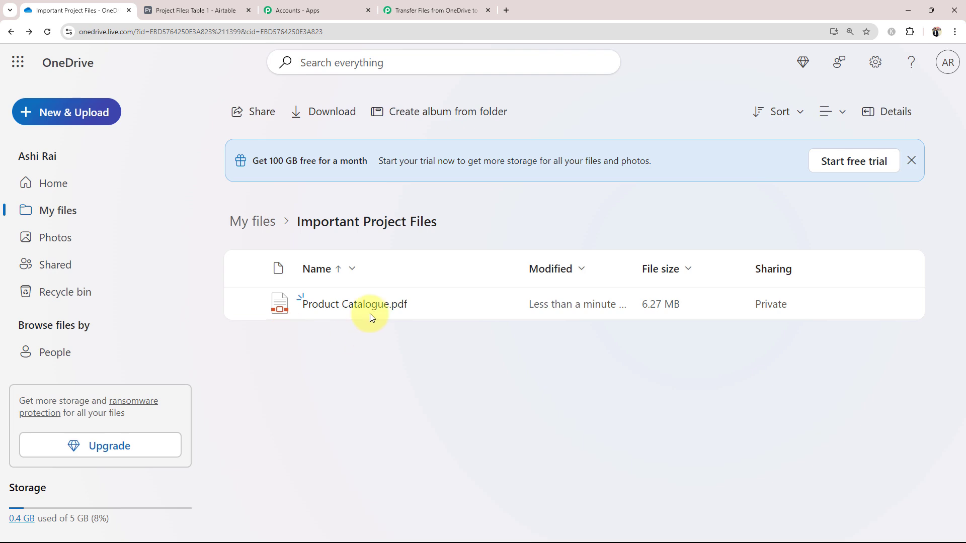
{"action": "left_click", "coordinate": [410, 9]}
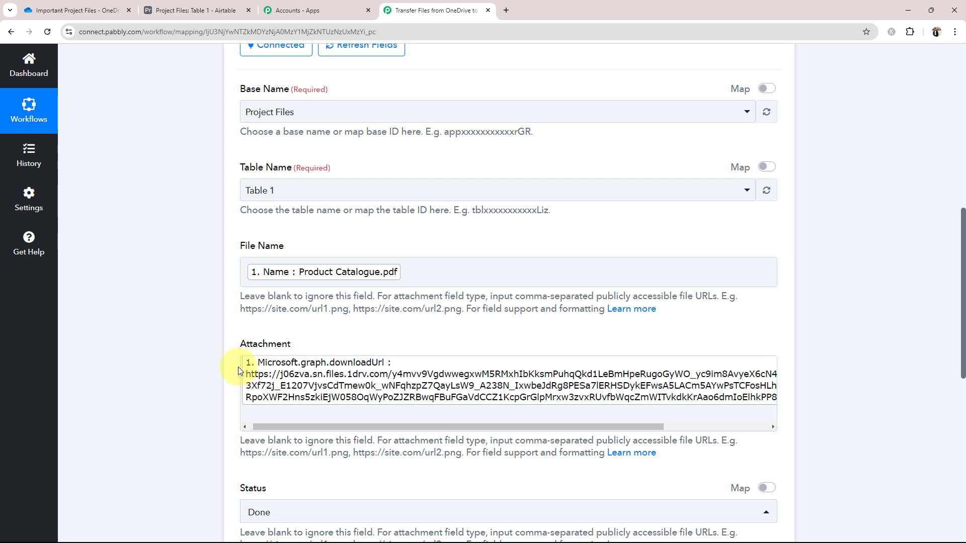
{"action": "scroll", "coordinate": [237, 367], "scroll_direction": "up", "scroll_amount": 1}
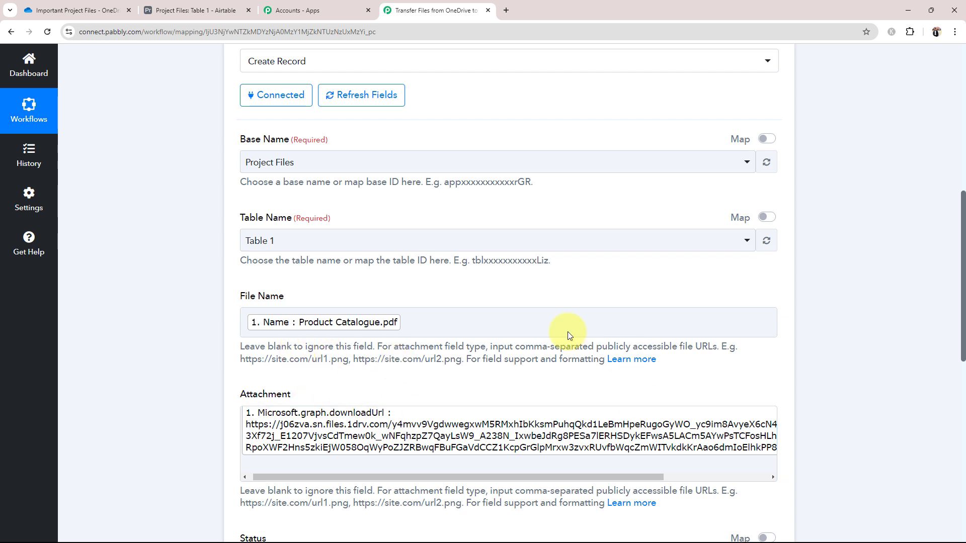
{"action": "left_click", "coordinate": [454, 318]}
{"action": "type", "text": "p"}
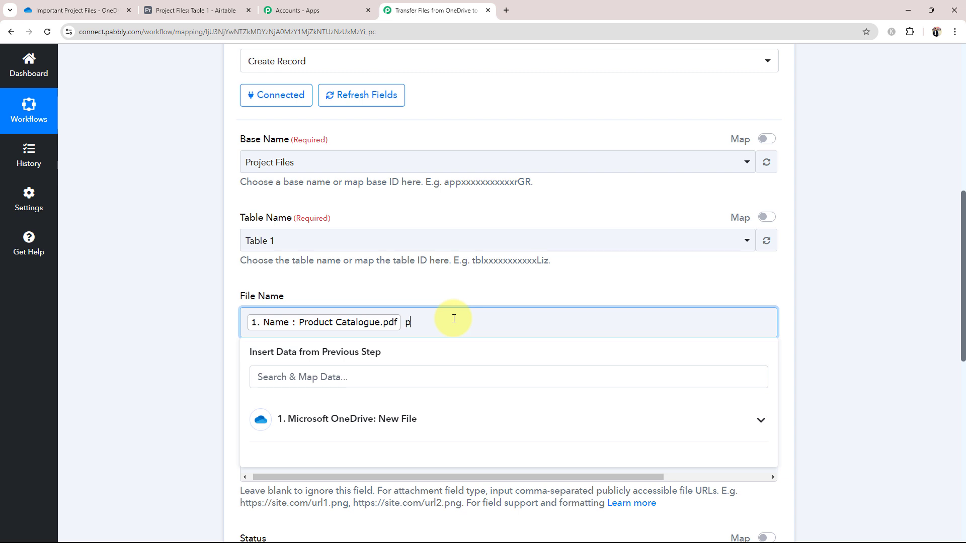
{"action": "type", "text": "roduct"}
{"action": "key", "text": "BackSpace"}
{"action": "key", "text": "BackSpace"}
{"action": "key", "text": "BackSpace"}
{"action": "key", "text": "BackSpace"}
{"action": "key", "text": "BackSpace"}
{"action": "key", "text": "BackSpace"}
{"action": "key", "text": "BackSpace"}
{"action": "left_click", "coordinate": [137, 352]}
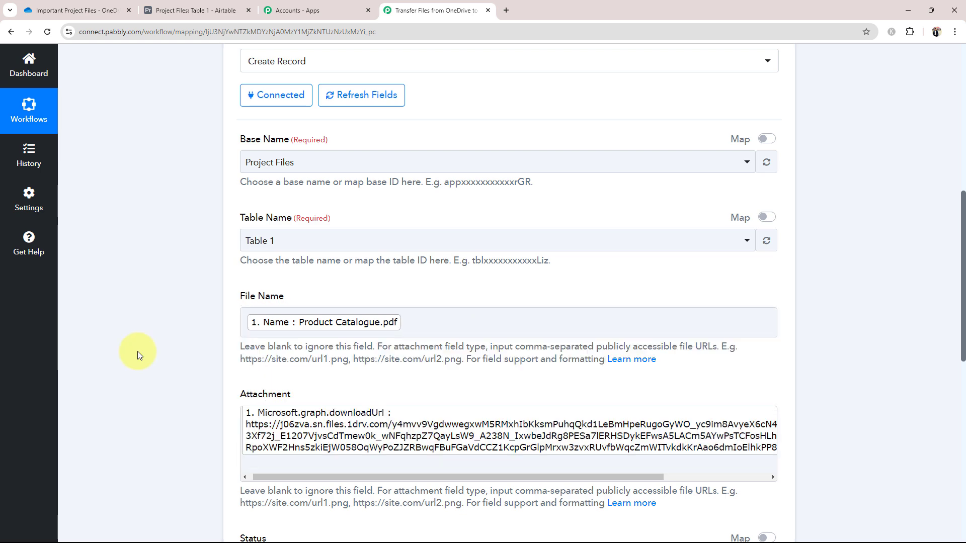
- Save the Create Record action, send a test request, and check the File Name value in the response
{"action": "scroll", "coordinate": [151, 352], "scroll_direction": "down", "scroll_amount": 8}
{"action": "left_click", "coordinate": [244, 339]}
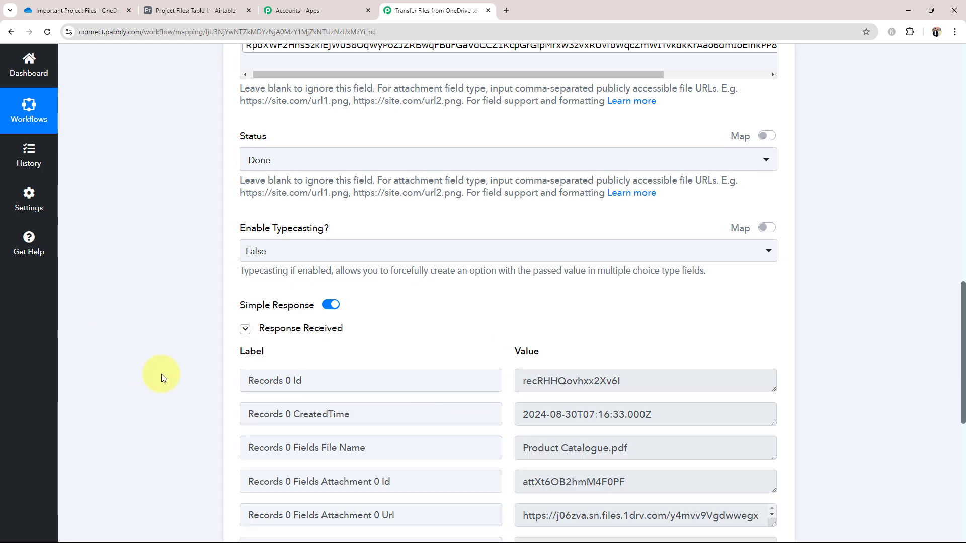
{"action": "scroll", "coordinate": [173, 382], "scroll_direction": "down", "scroll_amount": 3}
{"action": "left_click_drag", "start_coordinate": [646, 302], "coordinate": [483, 297]}
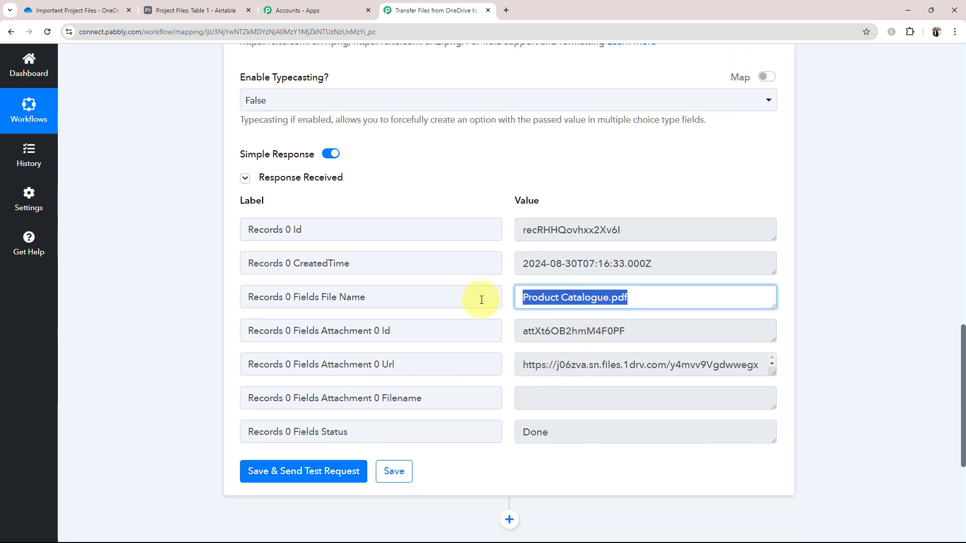
{"action": "left_click", "coordinate": [195, 381]}
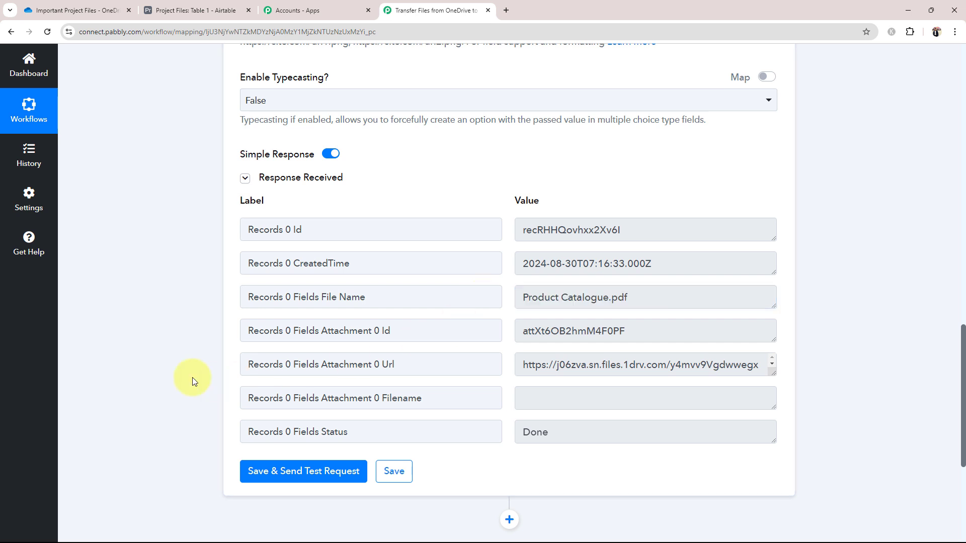
- Switch to Airtable, reload the Project Files table, and preview the attachment of the Product Catalogue.pdf record
{"action": "left_click", "coordinate": [222, 10]}
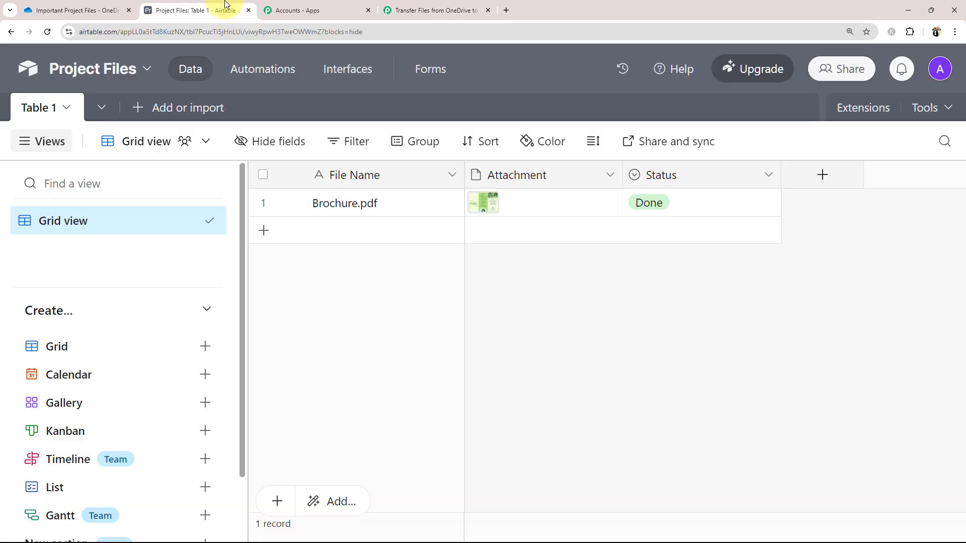
{"action": "key", "text": "F5"}
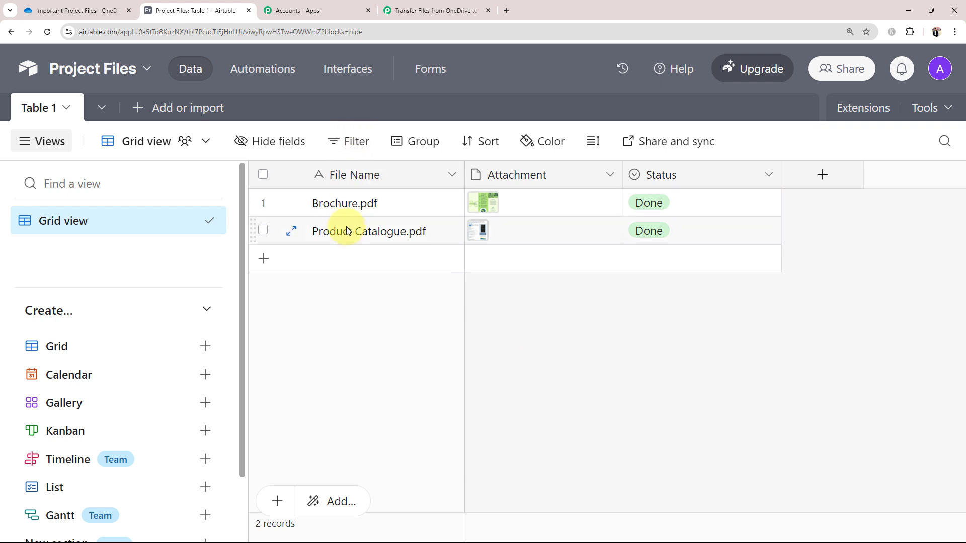
{"action": "left_click", "coordinate": [476, 233]}
{"action": "left_click", "coordinate": [485, 249]}
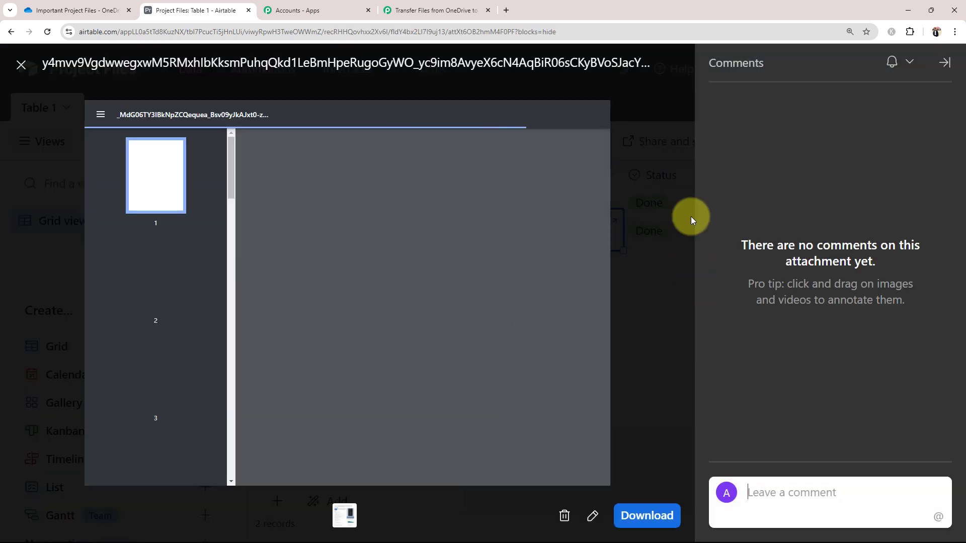
{"action": "scroll", "coordinate": [457, 275], "scroll_direction": "down", "scroll_amount": 20}
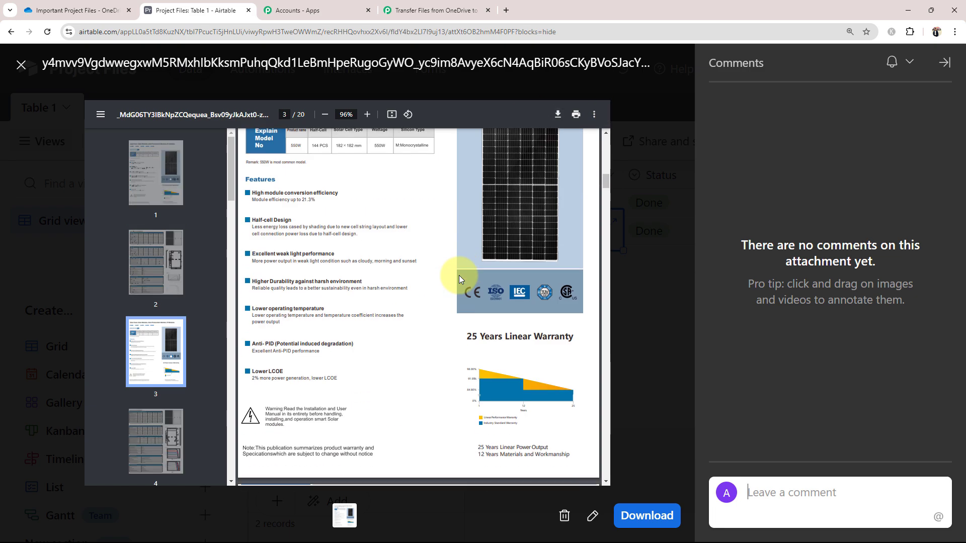
{"action": "scroll", "coordinate": [459, 276], "scroll_direction": "up", "scroll_amount": 16}
{"action": "scroll", "coordinate": [458, 275], "scroll_direction": "up", "scroll_amount": 4}
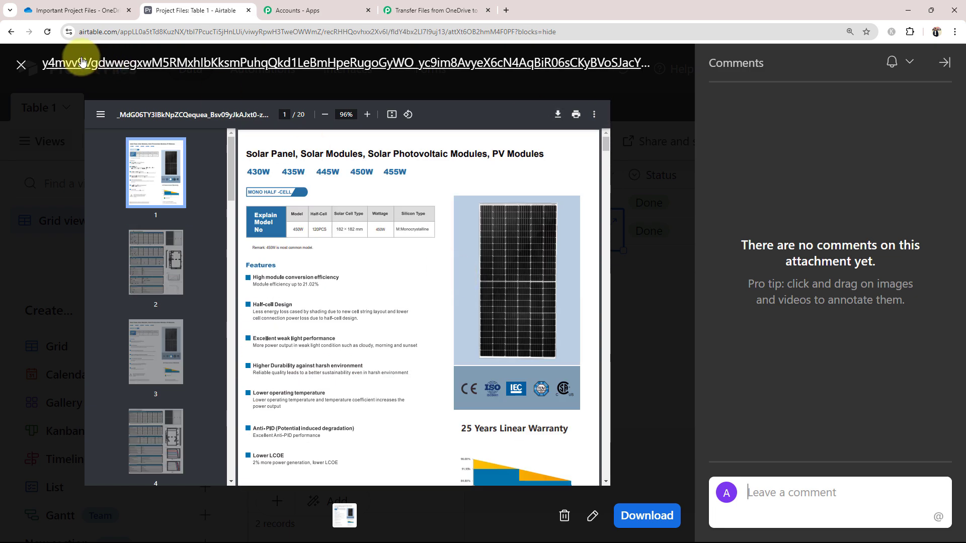
{"action": "left_click", "coordinate": [612, 387]}
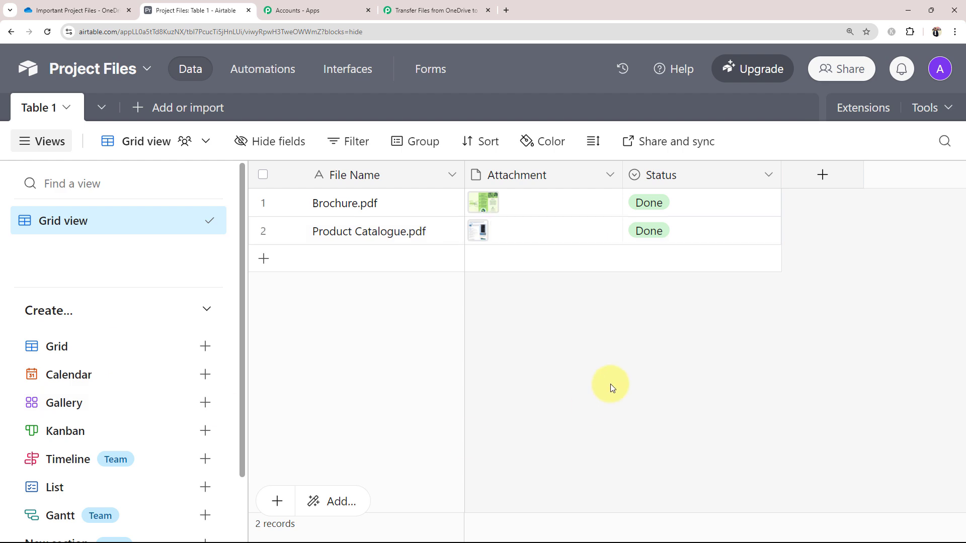
- Return to the Pabbly Connect workflow and collapse the Airtable Create Record action
{"action": "left_click", "coordinate": [431, 9]}
{"action": "scroll", "coordinate": [186, 368], "scroll_direction": "up", "scroll_amount": 6}
{"action": "scroll", "coordinate": [186, 368], "scroll_direction": "up", "scroll_amount": 10}
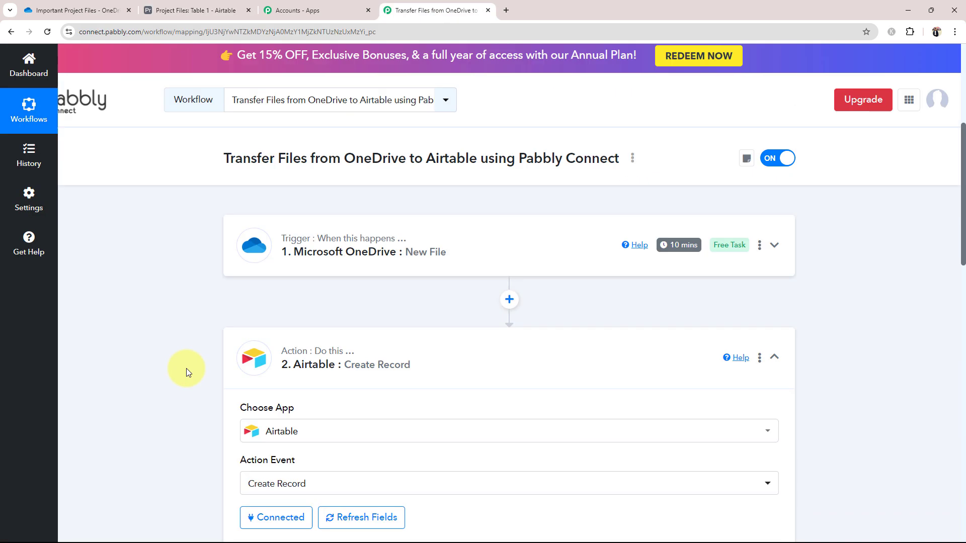
{"action": "left_click", "coordinate": [397, 370]}
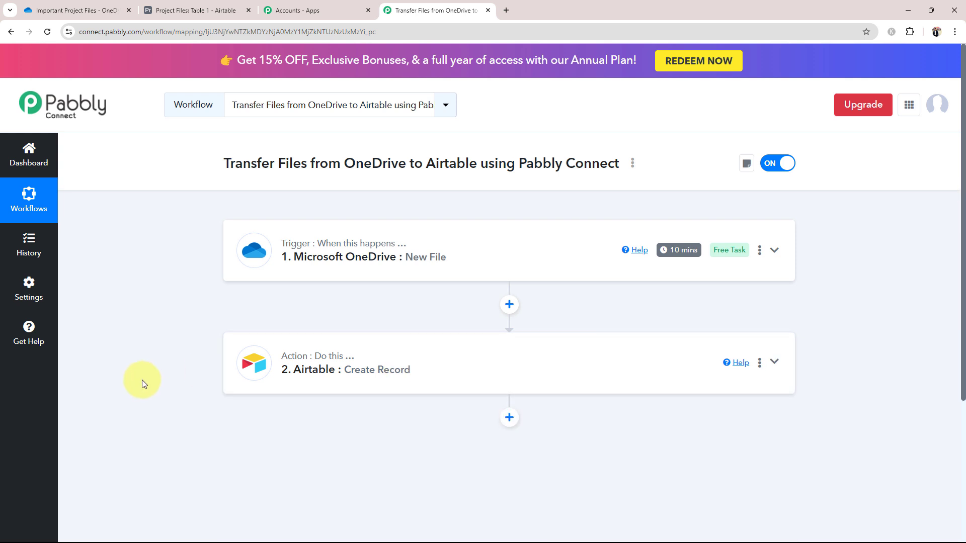